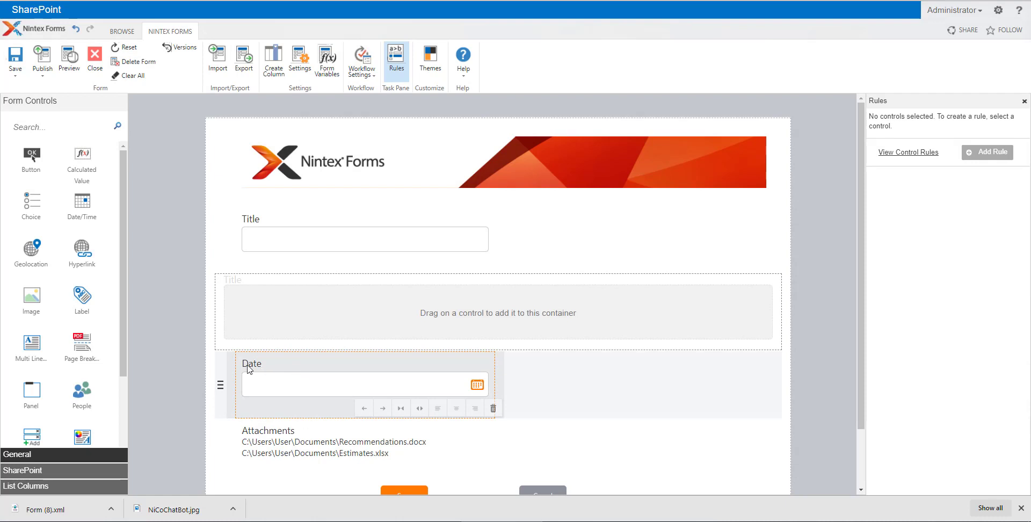
Step: Add a Single Line Textbox control to the empty panel and move the Date control into the panel beside it
scroll(70, 354, "down", 2)
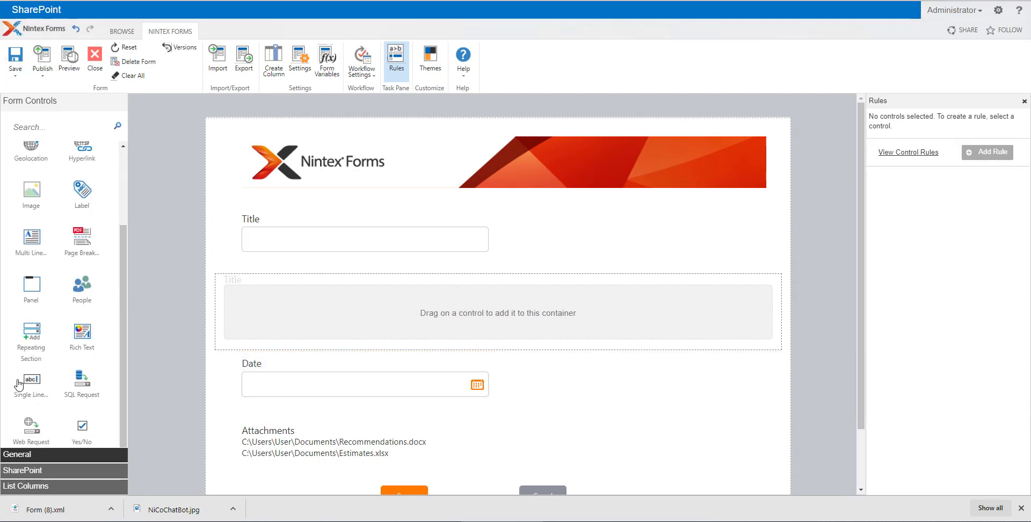
left_click_drag(31, 380, 324, 366)
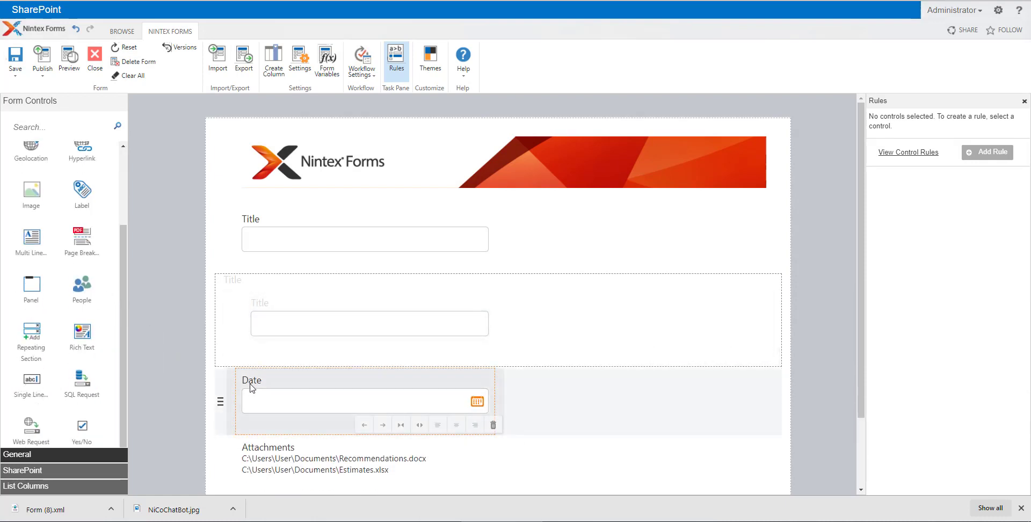
left_click_drag(249, 394, 566, 313)
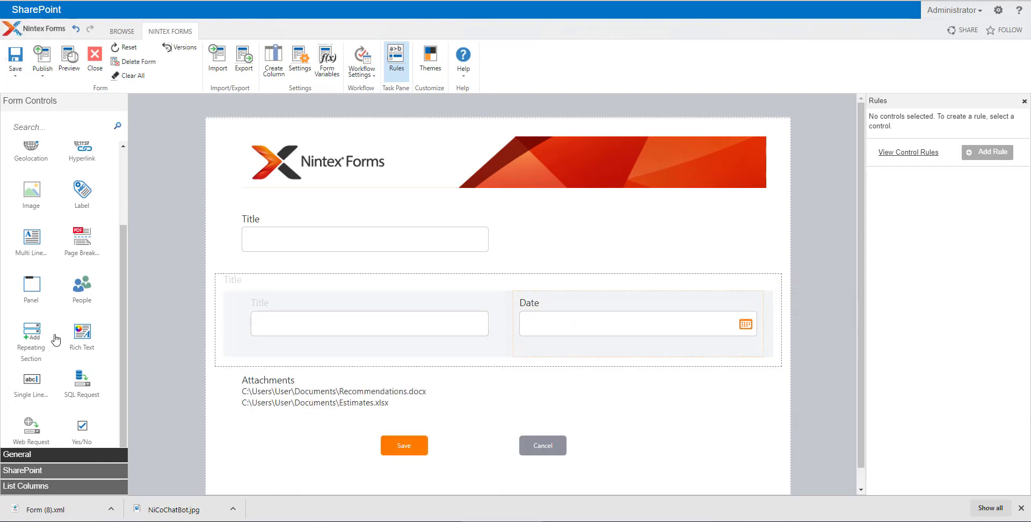
Step: Add a Yes/No control beside the Title field at the top of the form
scroll(92, 317, "up", 2)
scroll(93, 318, "down", 2)
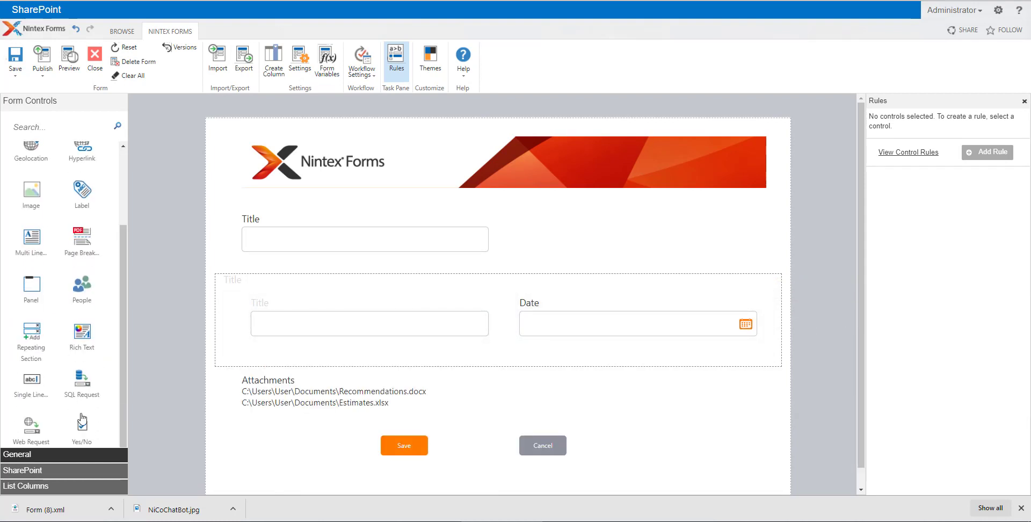
left_click_drag(83, 426, 555, 237)
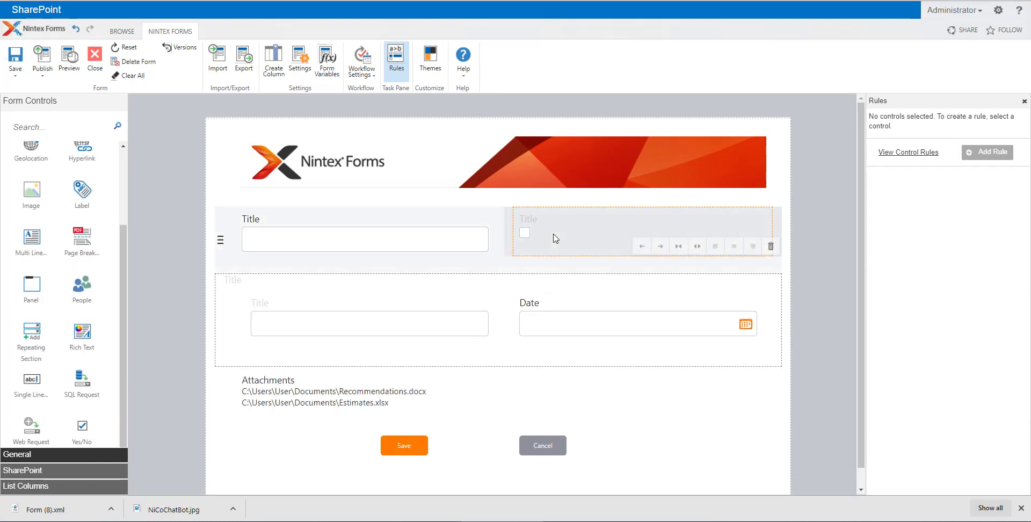
Step: Name the new Yes/No control Toggle and set its title to "Show/Hide Panel"
left_click(553, 227)
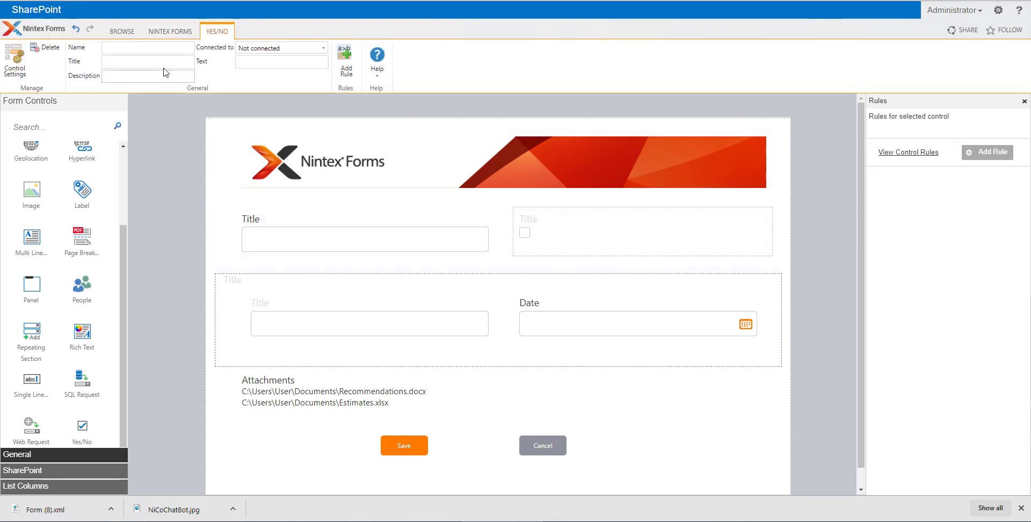
left_click(131, 50)
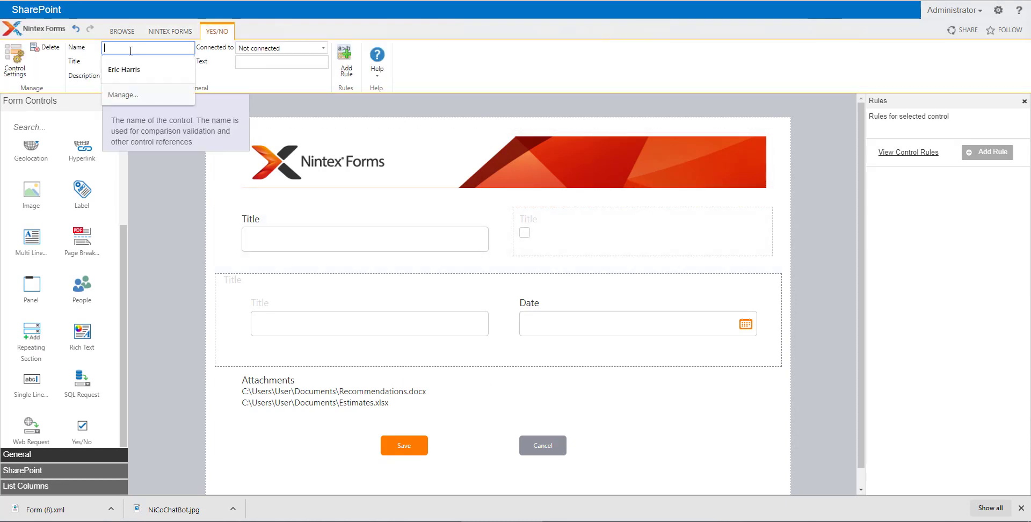
type("Toggle")
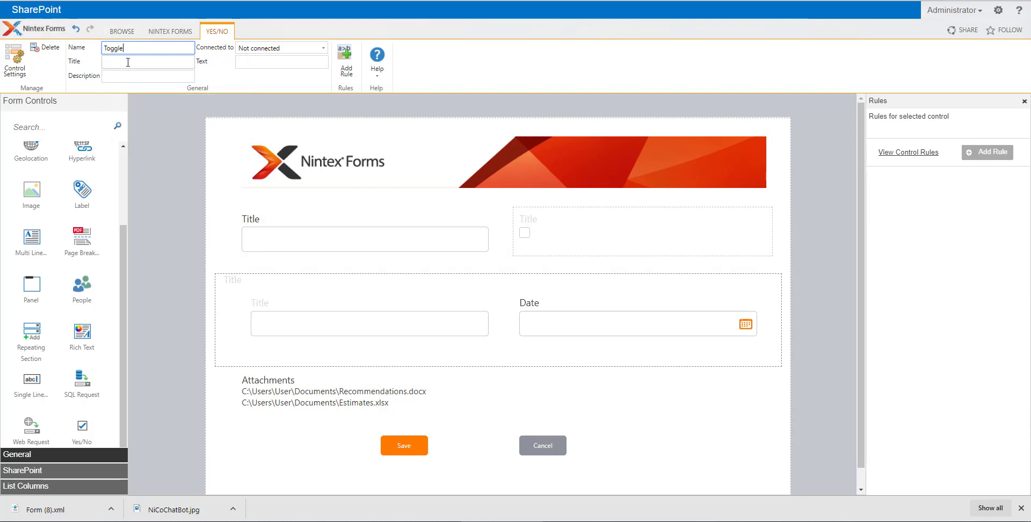
left_click(128, 63)
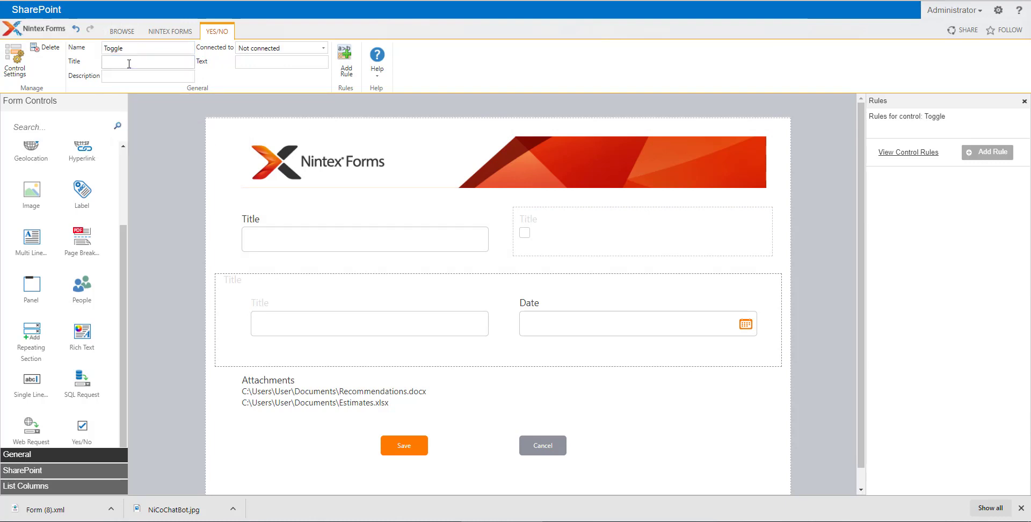
type("Show/Hide based on selection")
left_click_drag(140, 61, 226, 72)
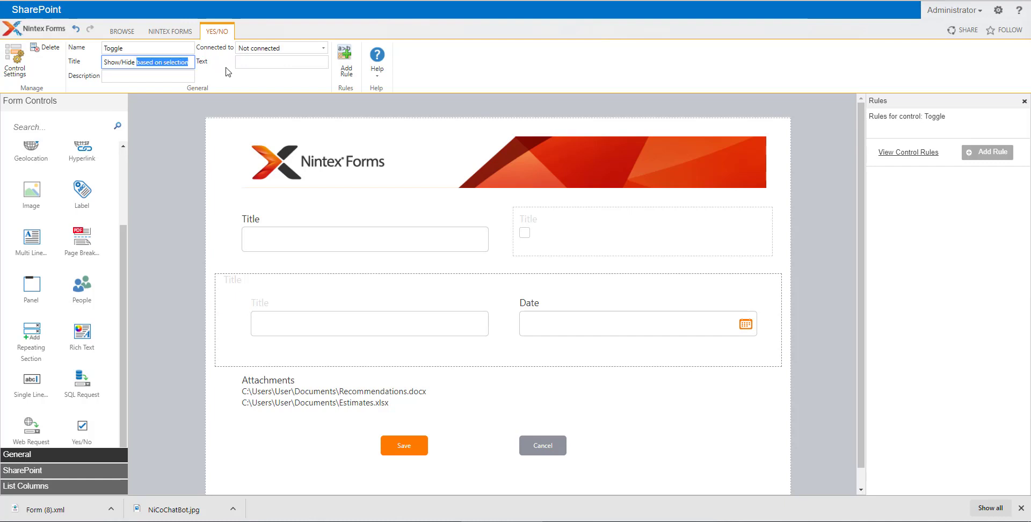
type("Pa")
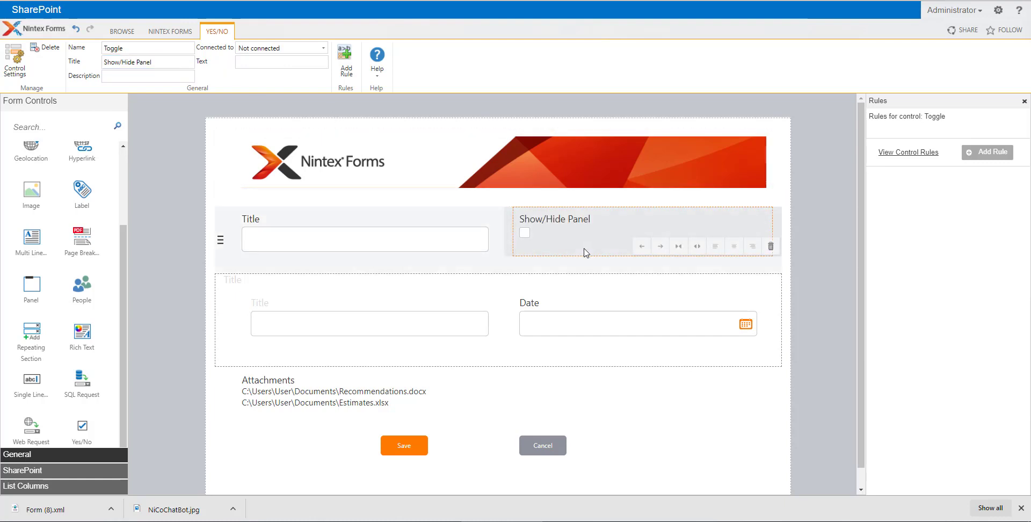
Step: Set the title of the panel control to "Panel"
left_click(302, 307)
left_click(279, 287)
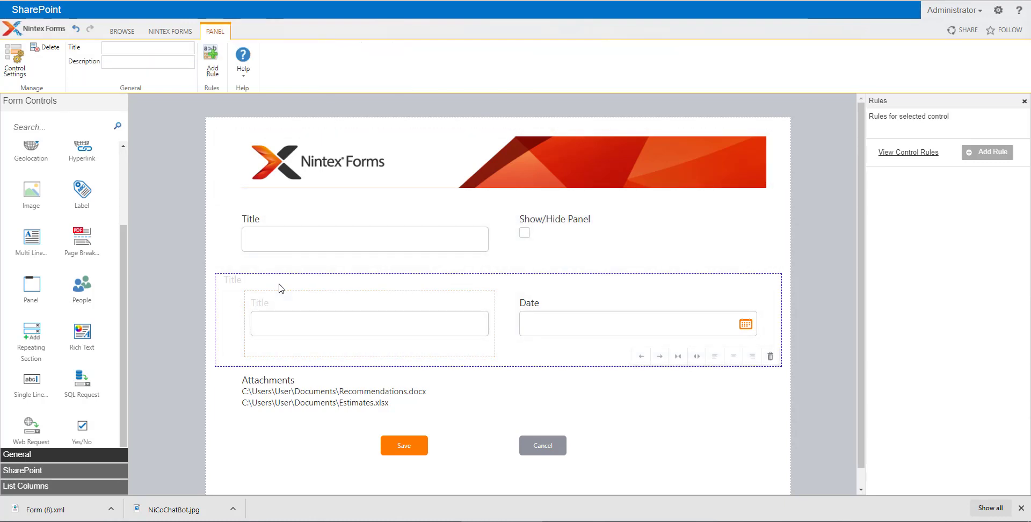
left_click(148, 48)
type("Panel")
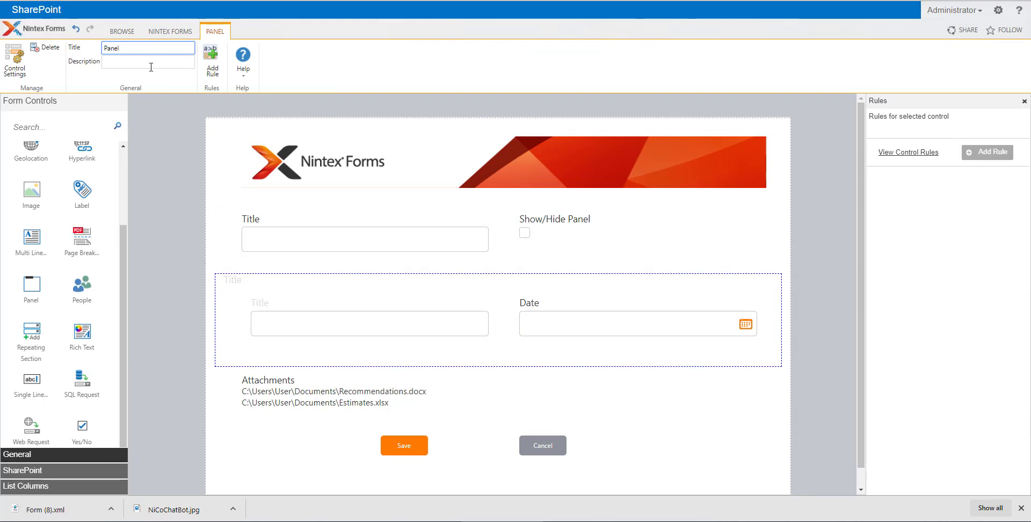
left_click(232, 283)
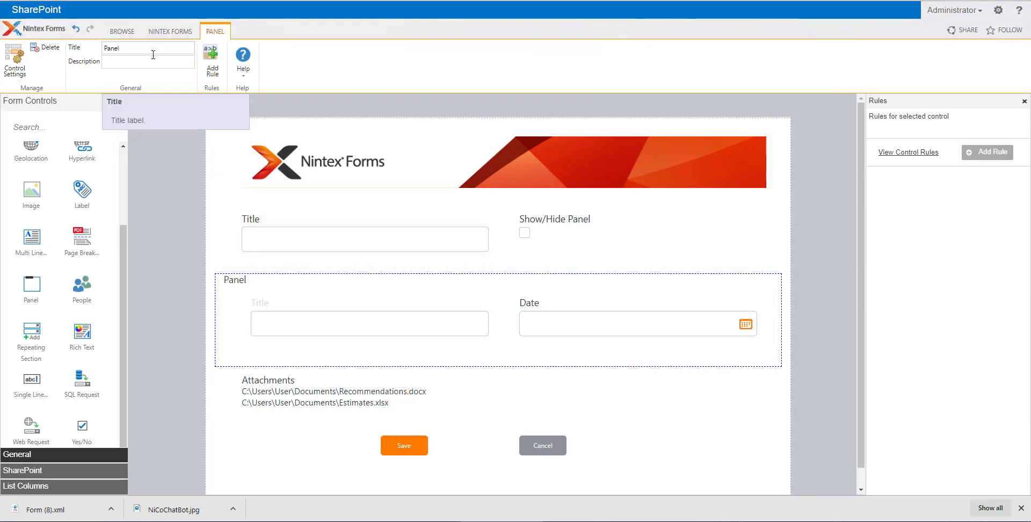
Step: In the panel's control settings, set the name to Panel and the title to "This is the panel", and save
double_click(304, 283)
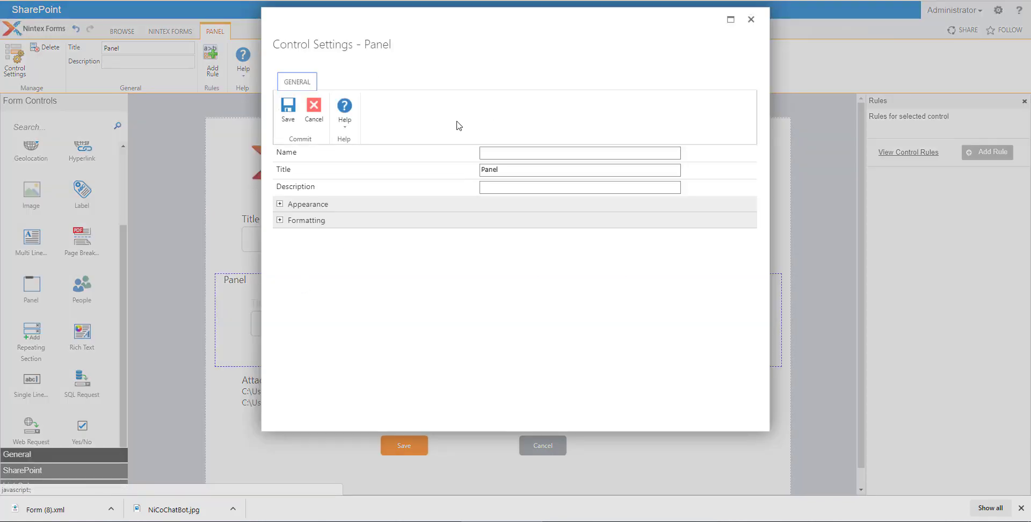
left_click(493, 154)
type("Panel")
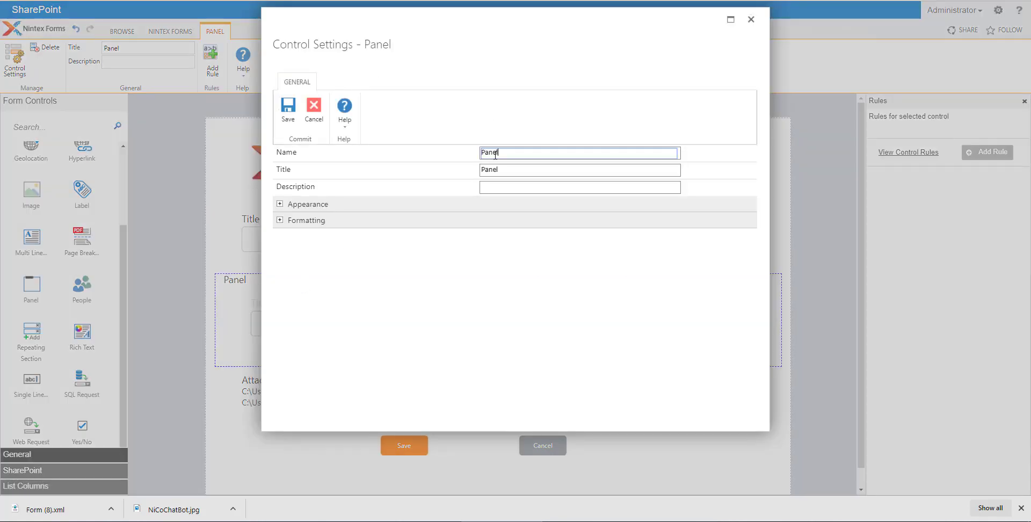
key("Tab")
type("Thi")
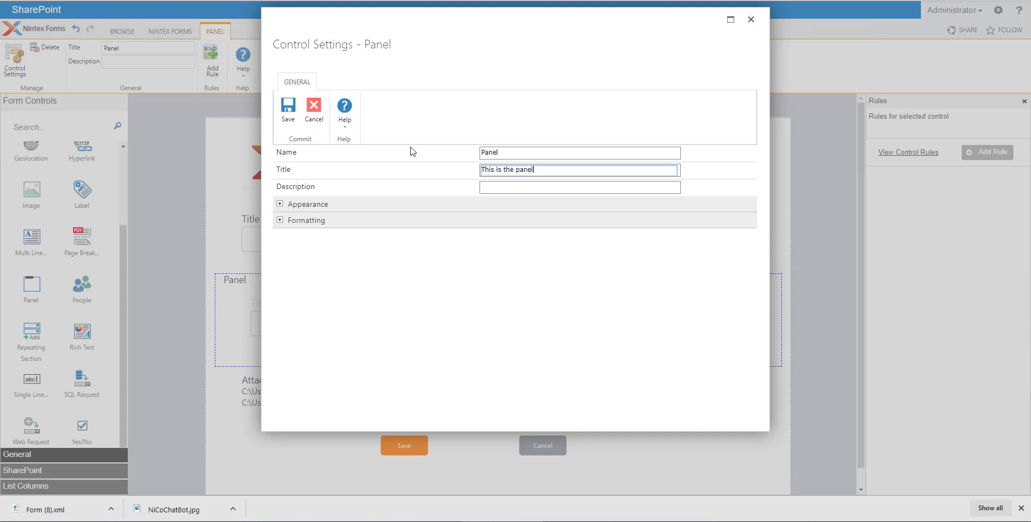
left_click(286, 114)
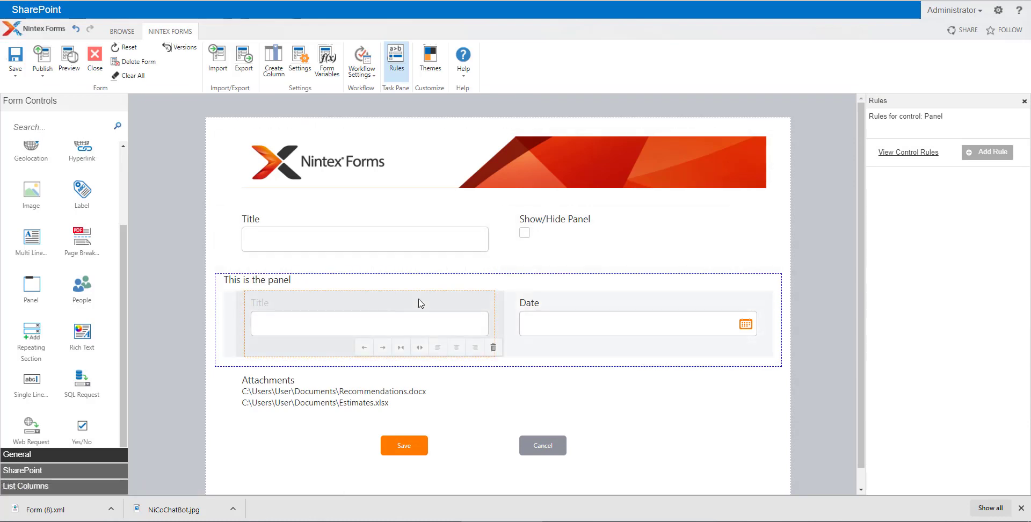
Step: Name the panel's text field Textbox, title it "This is the single line of text control", set its connection to Not connected, and save
double_click(354, 311)
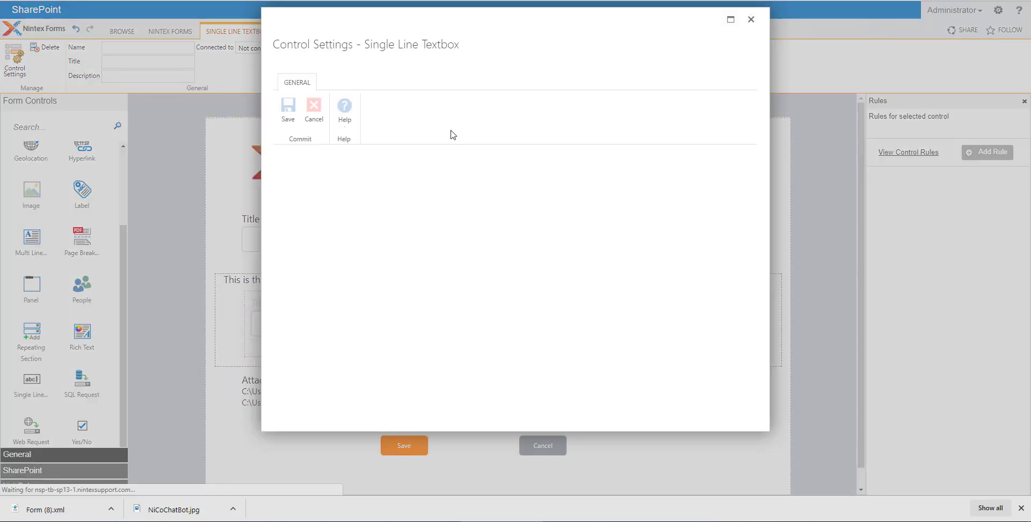
left_click(477, 152)
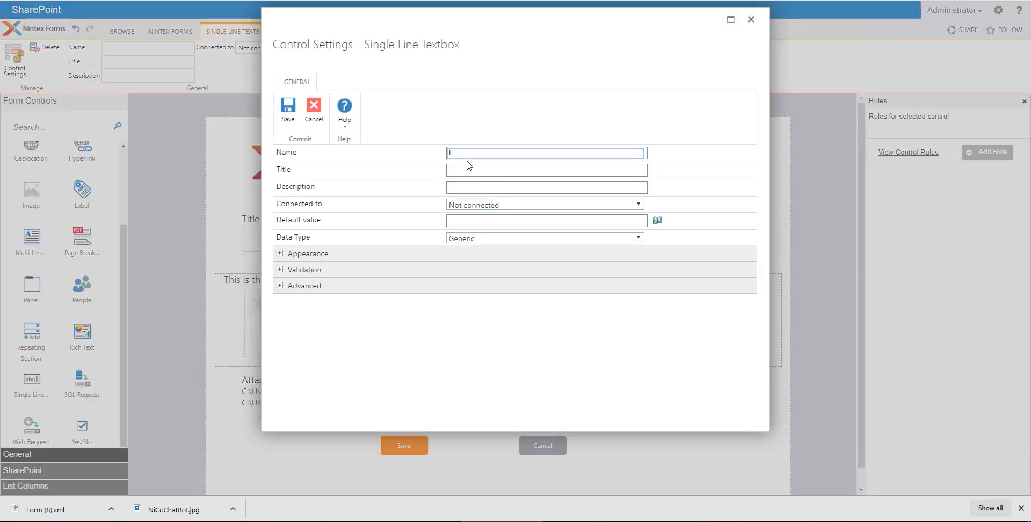
key("Tab")
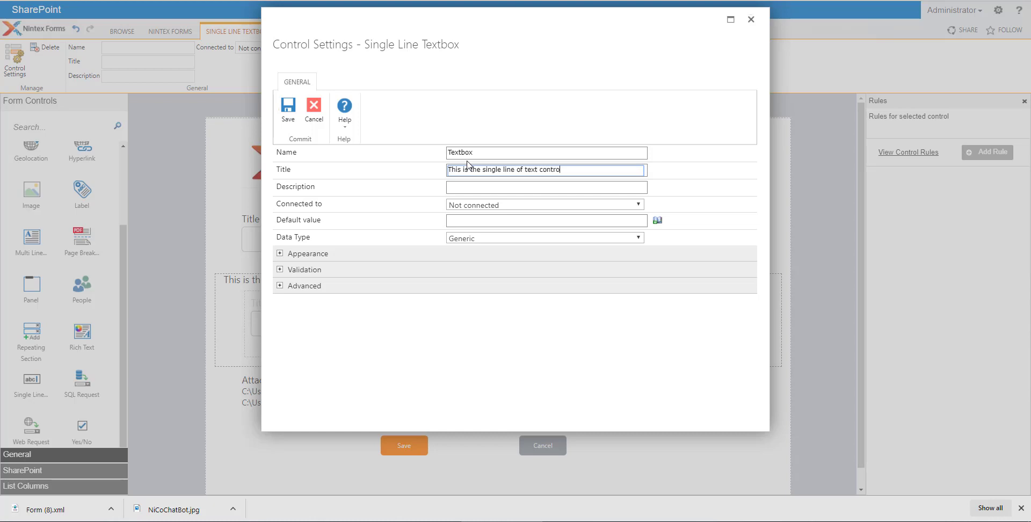
left_click(483, 205)
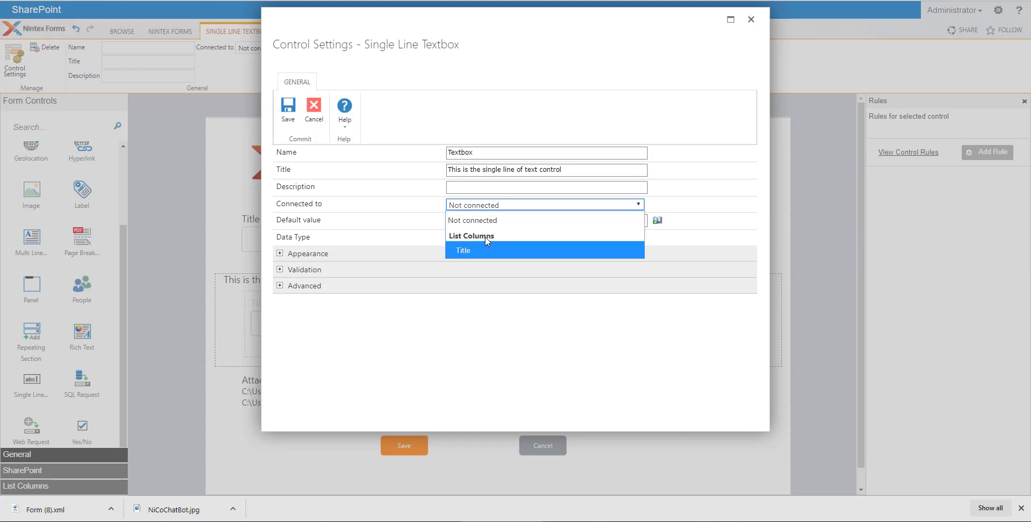
left_click(480, 252)
left_click(524, 206)
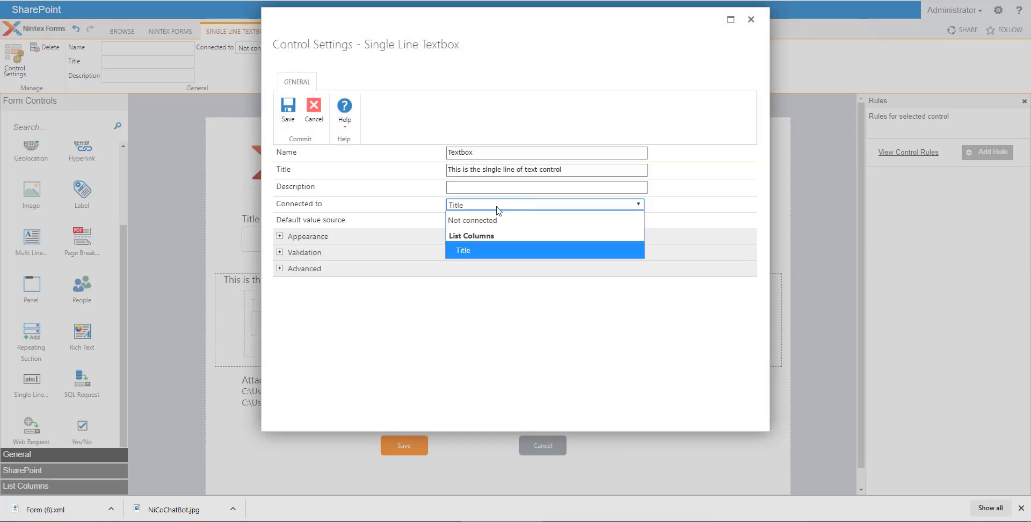
left_click(470, 220)
left_click(289, 106)
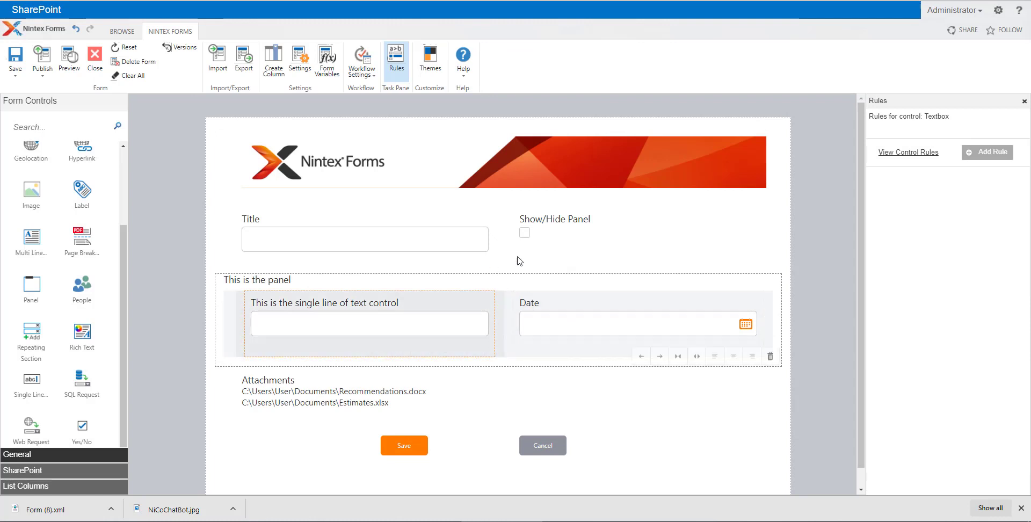
Step: Delete the existing Show/Hide rule from the panel control
left_click(556, 242)
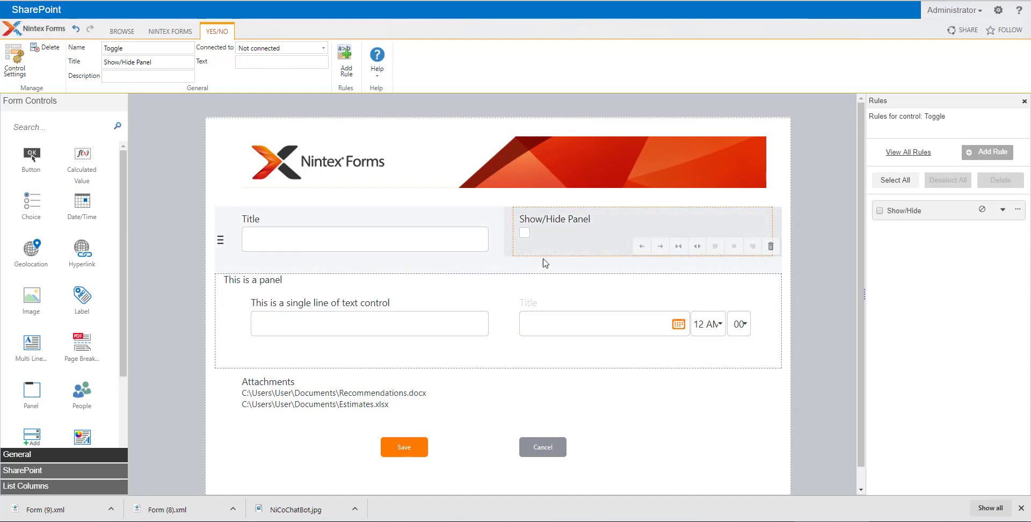
left_click(489, 288)
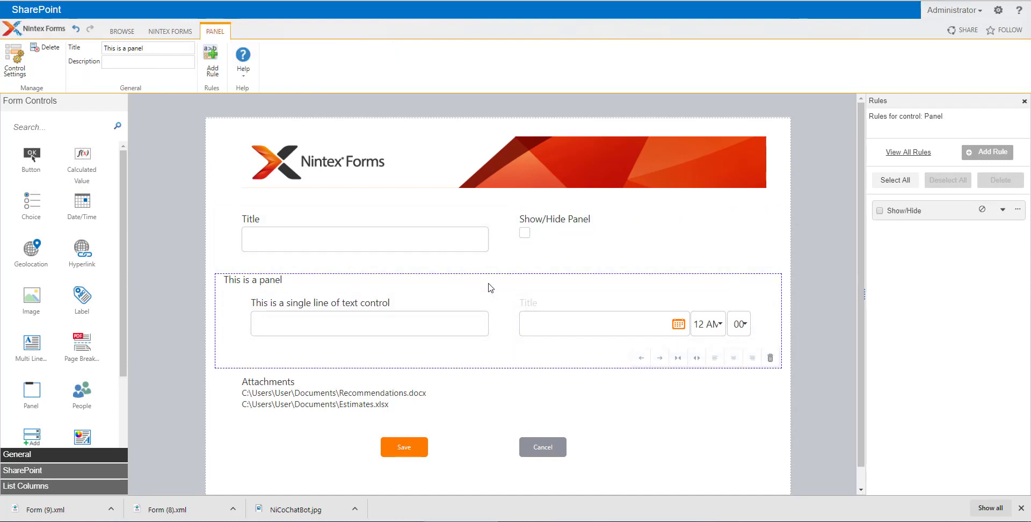
left_click(938, 214)
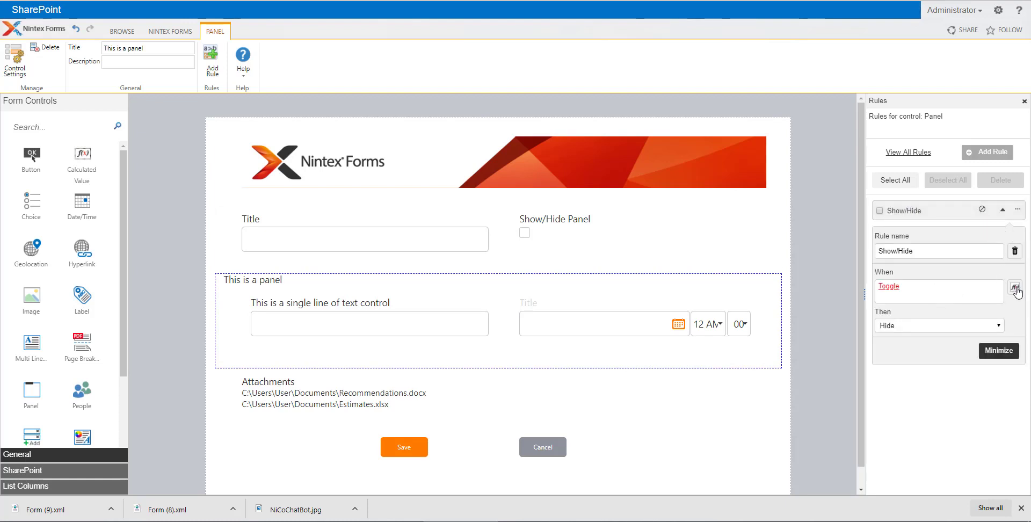
left_click(1015, 251)
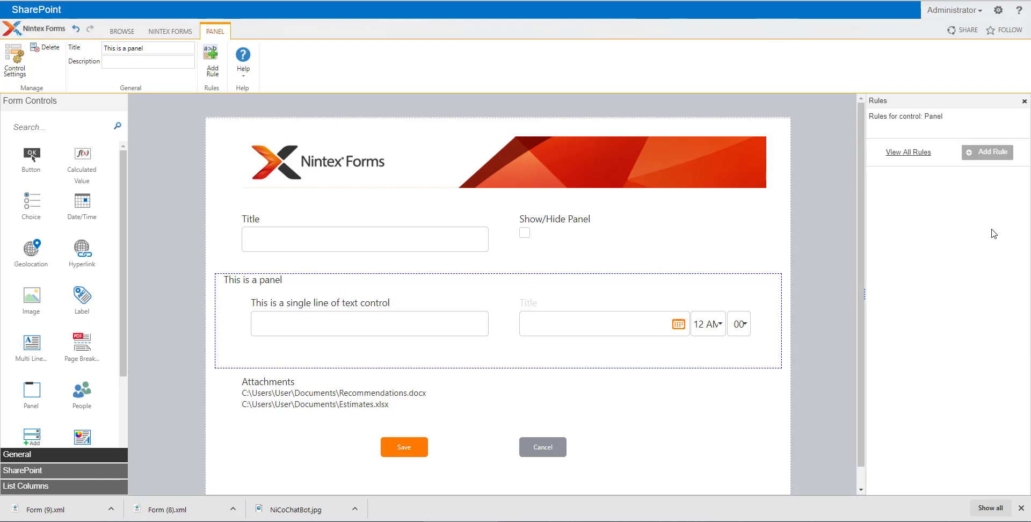
Step: Add a panel rule named Show/Hide whose condition formula is the named control Toggle
left_click(987, 152)
left_click(927, 252)
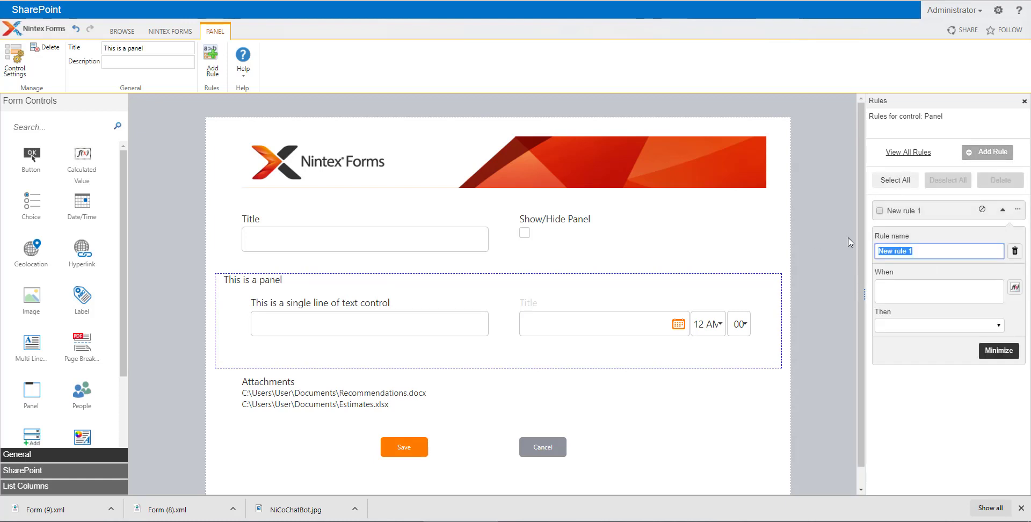
type("Show/Hide")
left_click(1015, 287)
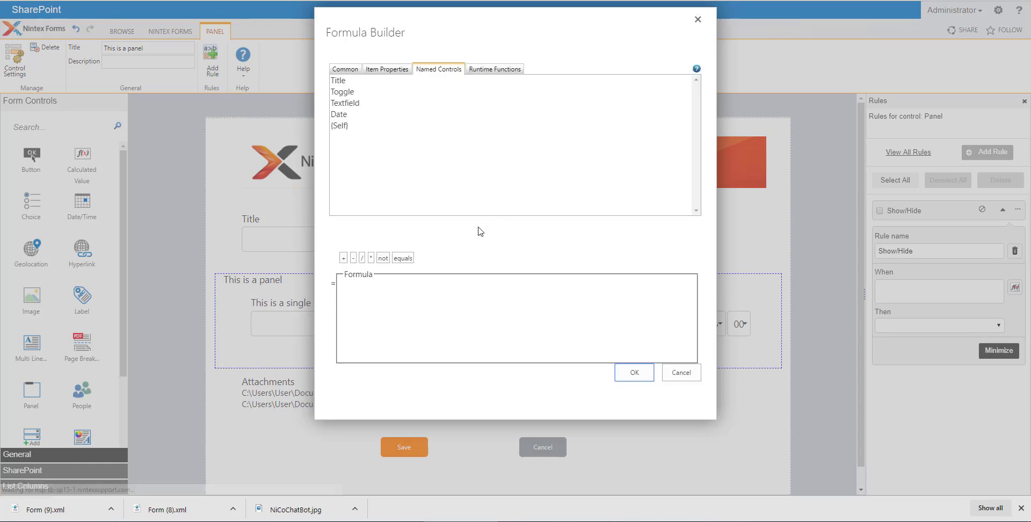
double_click(349, 92)
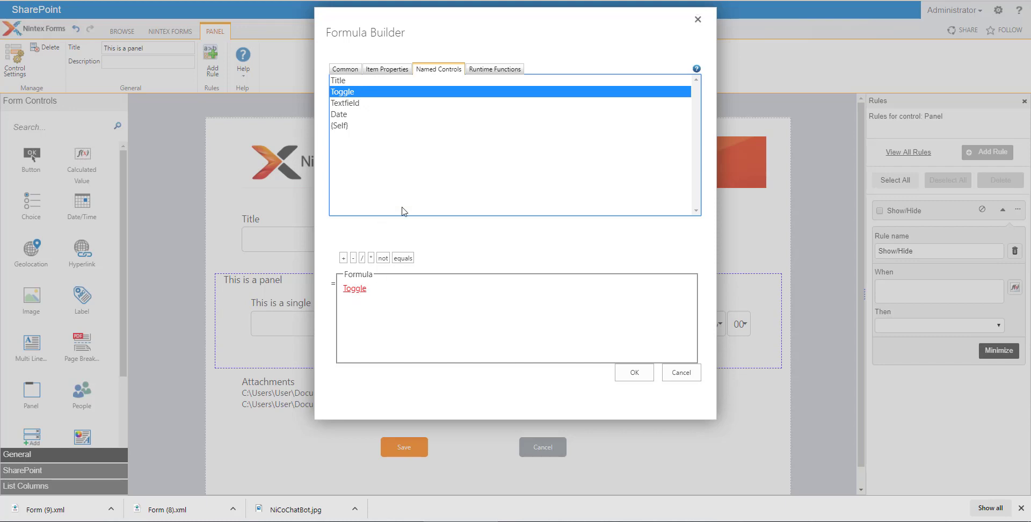
left_click(635, 373)
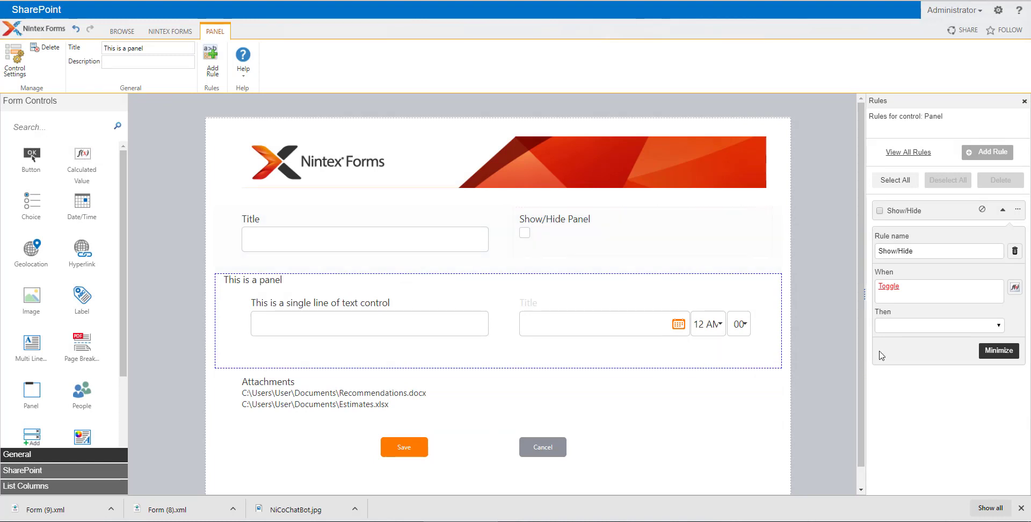
Step: Set the Show/Hide rule's action to Hide and review its condition in the Formula Builder
left_click(892, 331)
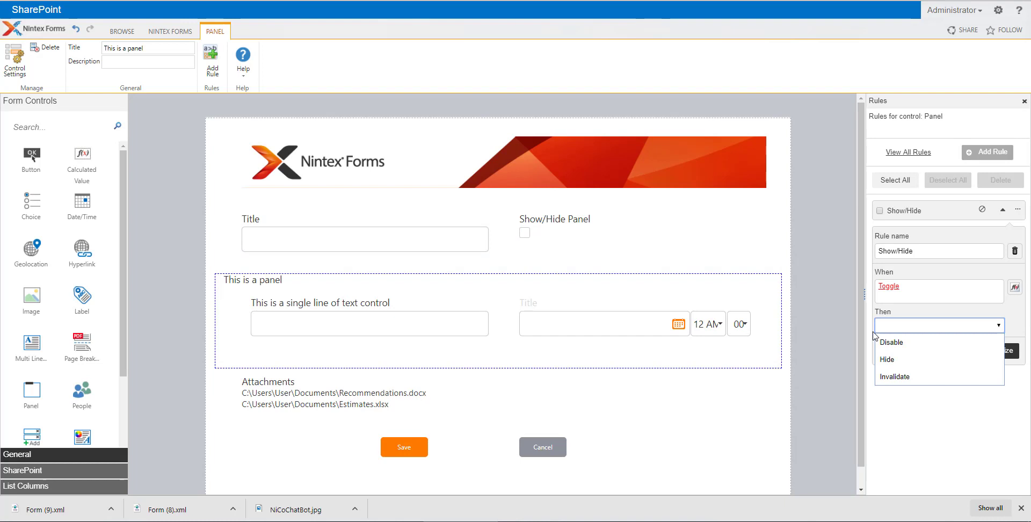
left_click(896, 358)
left_click(1016, 287)
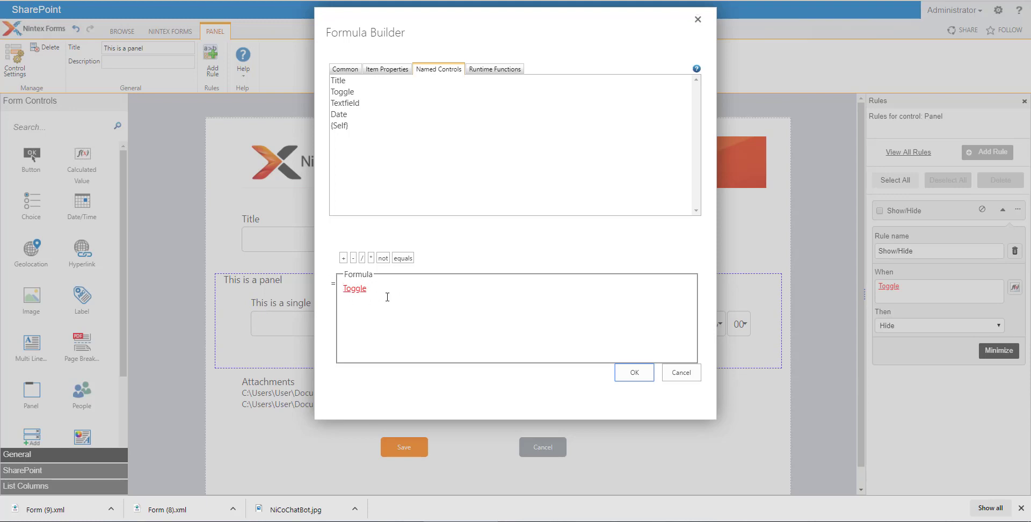
left_click(644, 372)
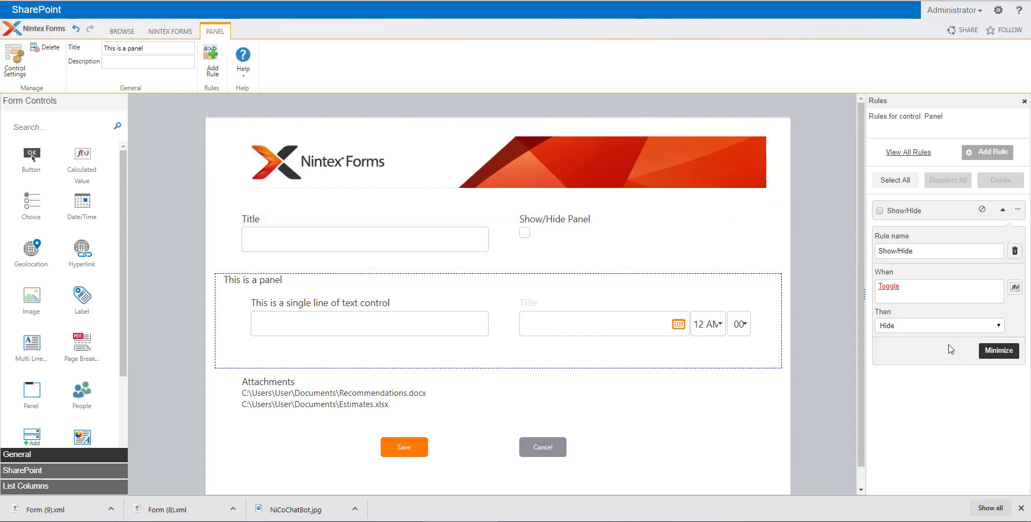
Step: Generate a preview of the form in New mode
left_click(171, 31)
left_click(69, 58)
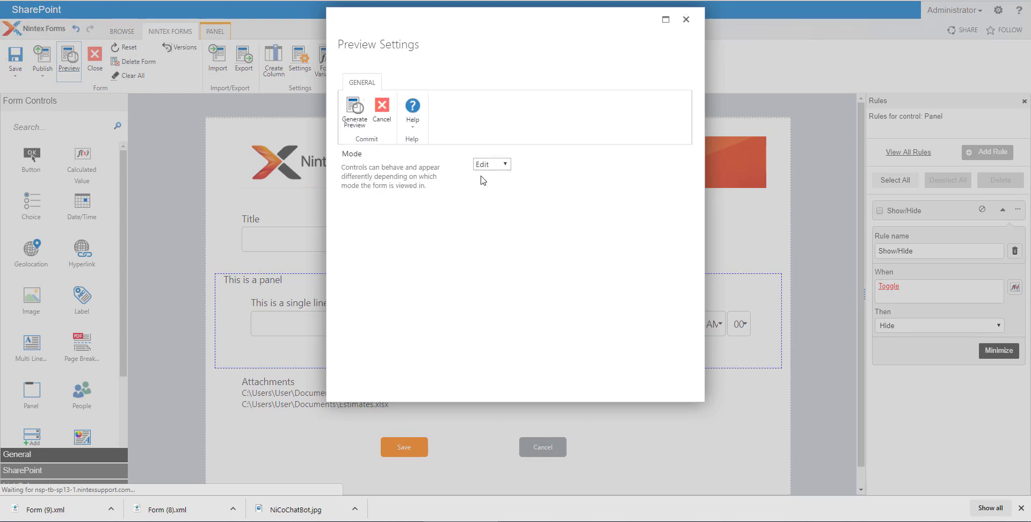
left_click(485, 164)
left_click(484, 177)
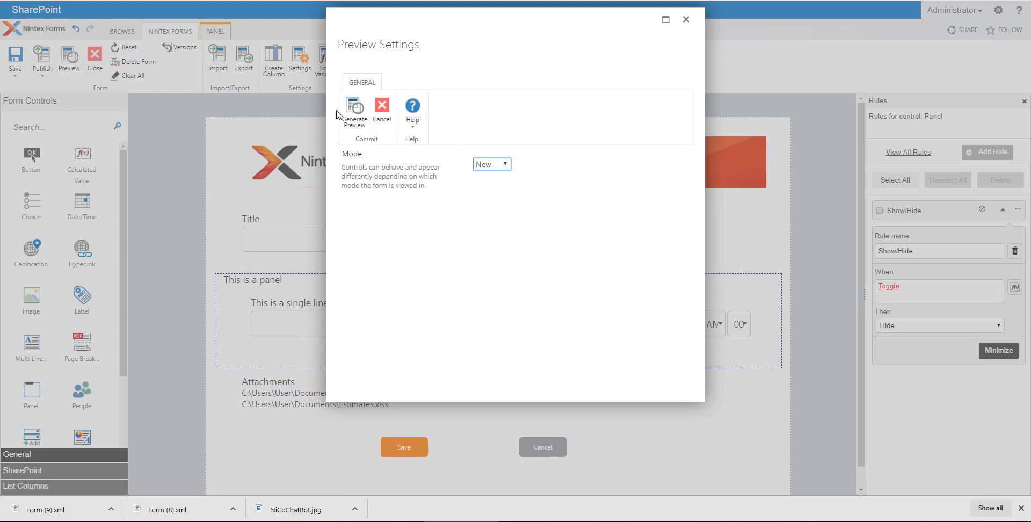
left_click(354, 110)
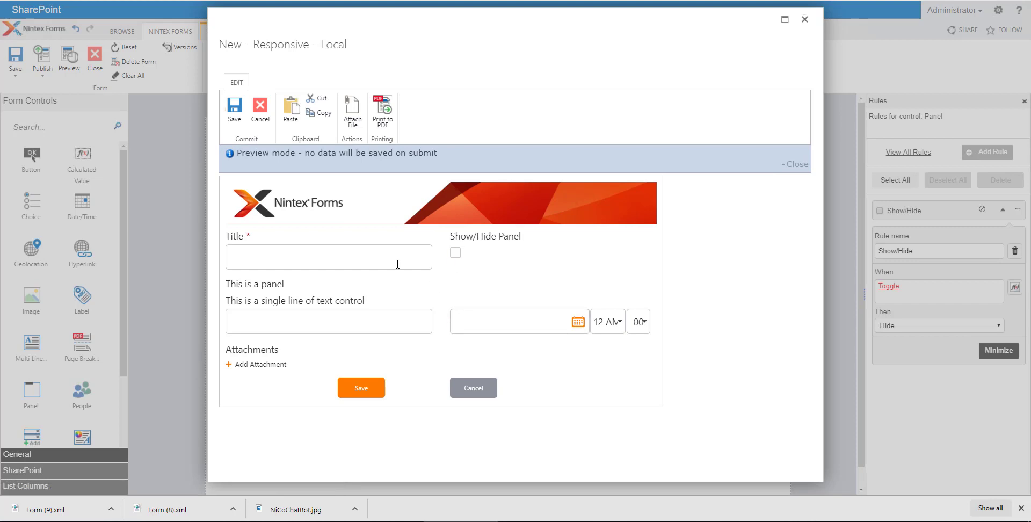
Step: Test the panel rule by repeatedly checking and unchecking Show/Hide Panel in the preview, and cancel the preview
left_click(457, 257)
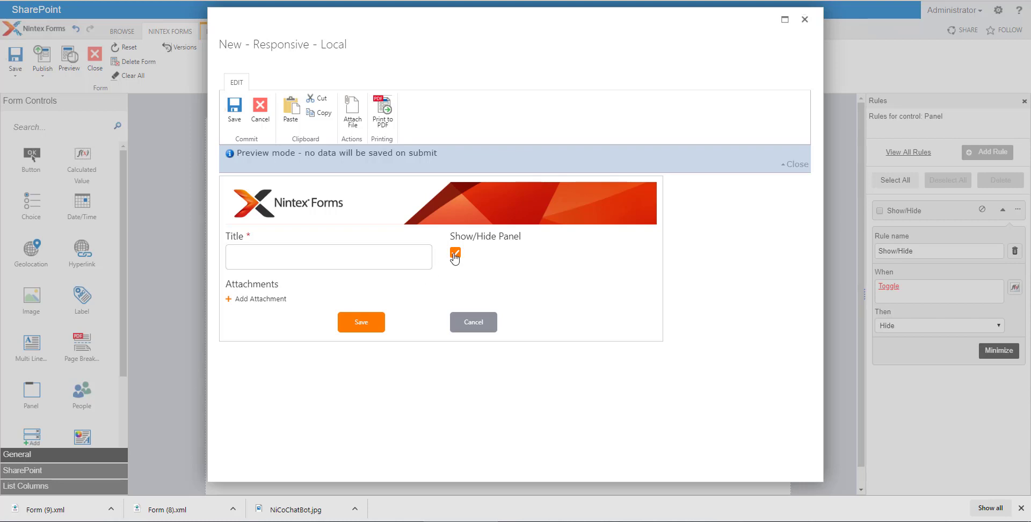
left_click(455, 258)
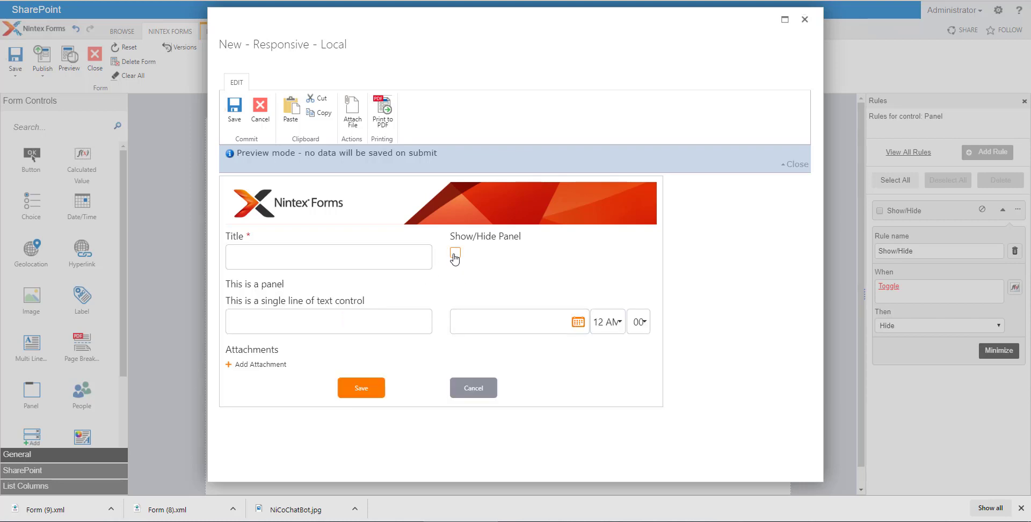
left_click(455, 257)
left_click(456, 257)
left_click(456, 257)
left_click(455, 257)
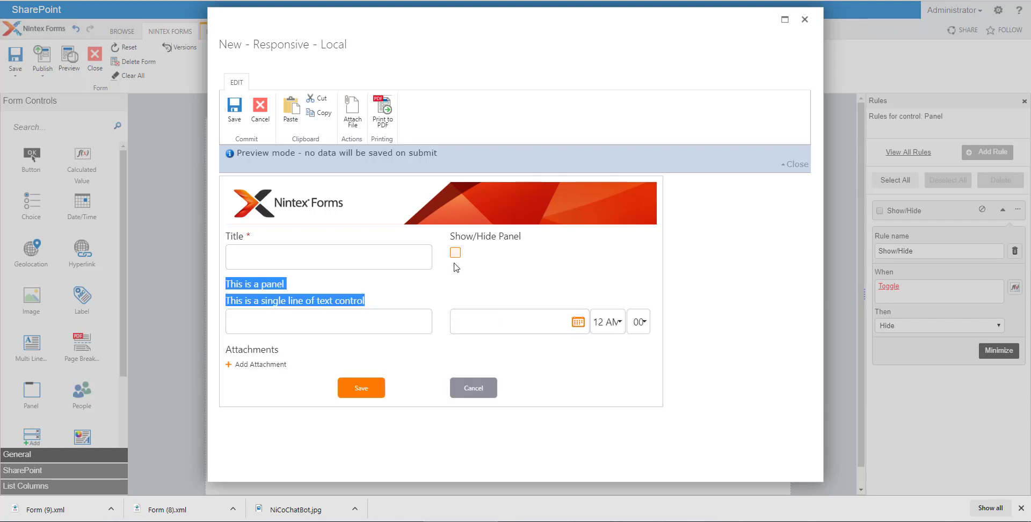
left_click(260, 108)
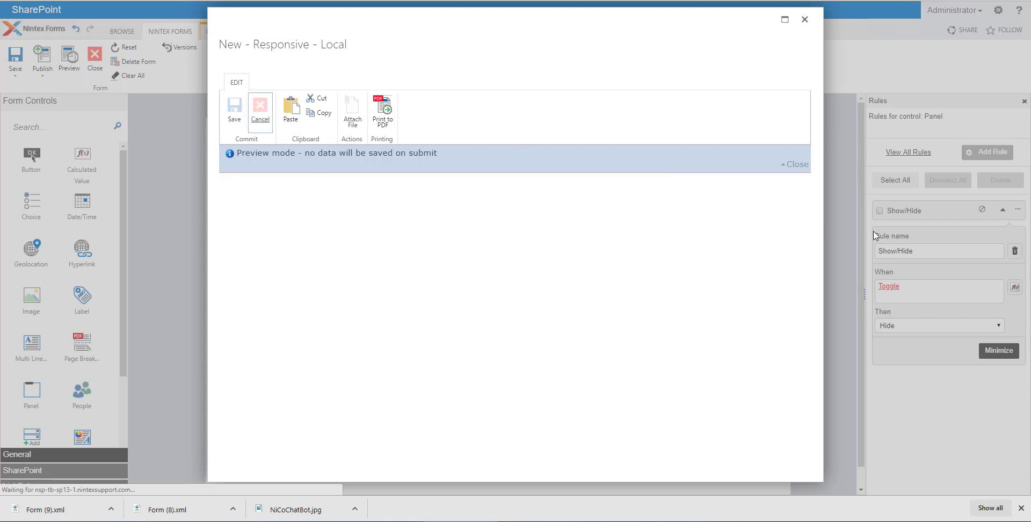
Step: Add a Choice control between the Title field and the Yes/No control, named Choice and titled Show/Hide Choice
left_click(638, 247)
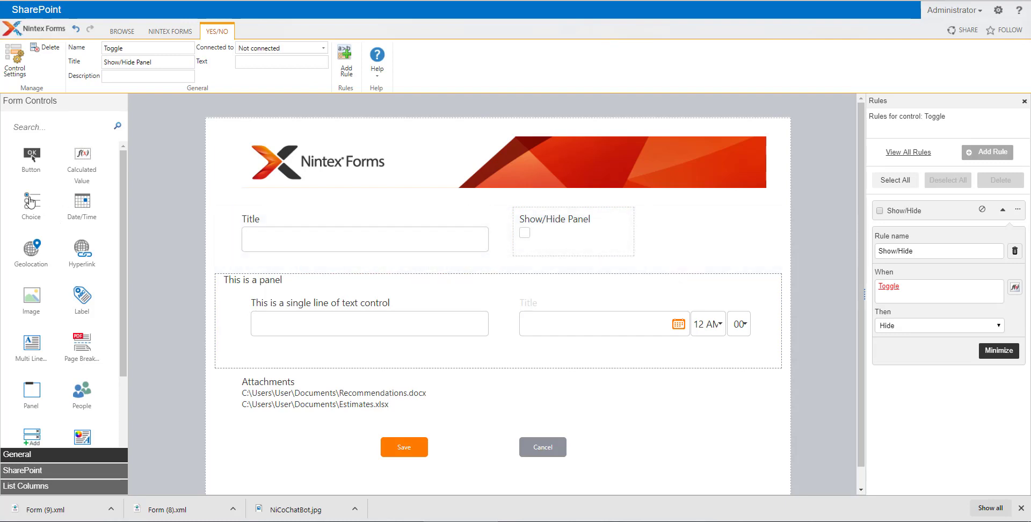
left_click_drag(31, 202, 553, 239)
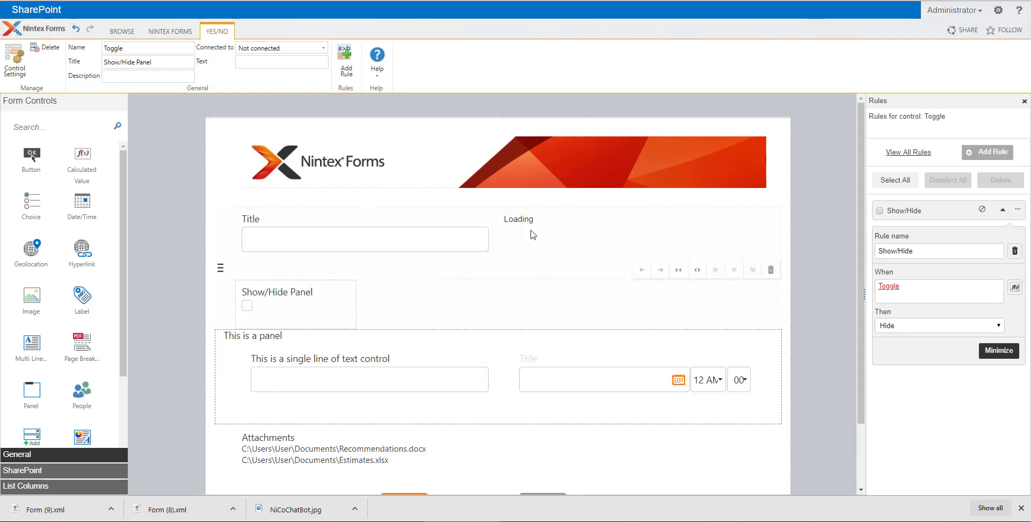
left_click(118, 46)
type("Choice")
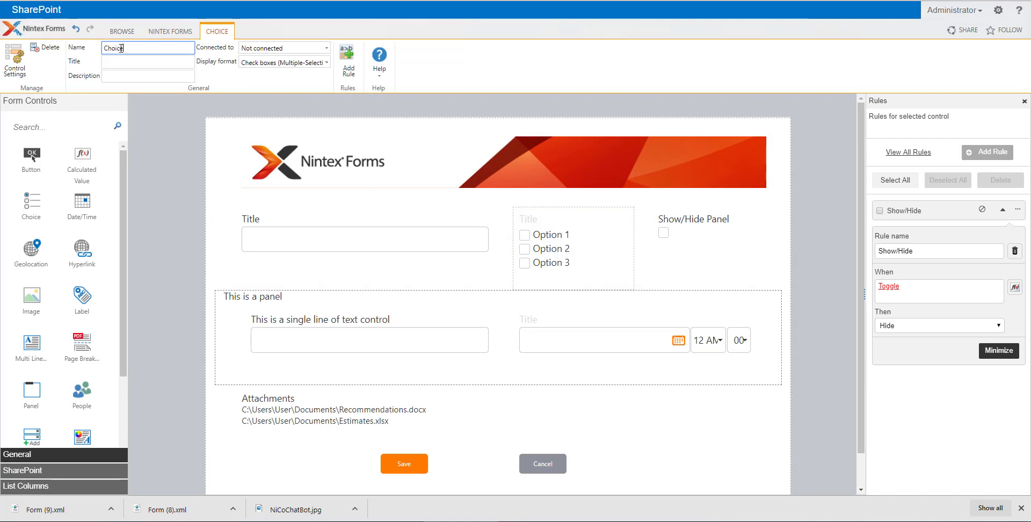
key("Return")
left_click(135, 63)
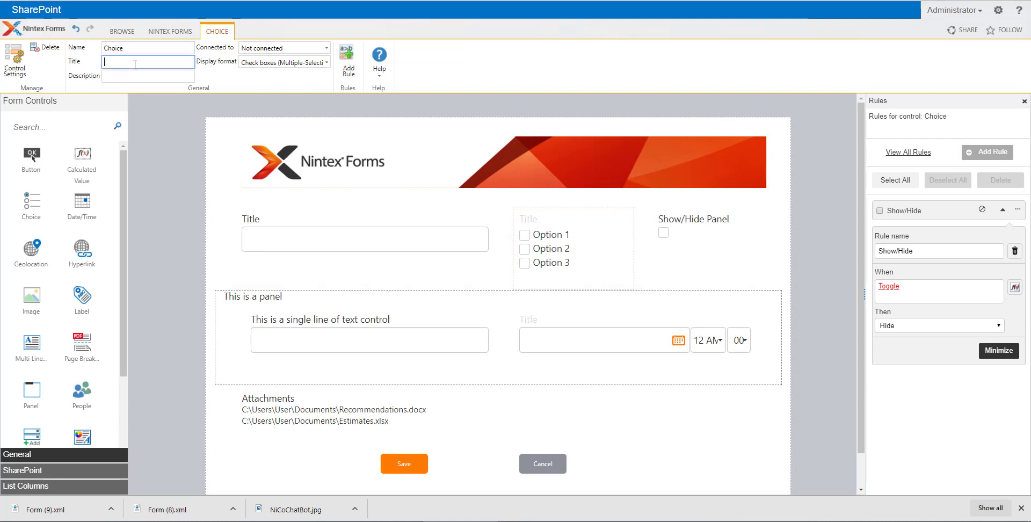
type("Show/Hide Choice")
Step: Replace the Choice control's options with Show and Hide, and set its display format to Option buttons
double_click(612, 250)
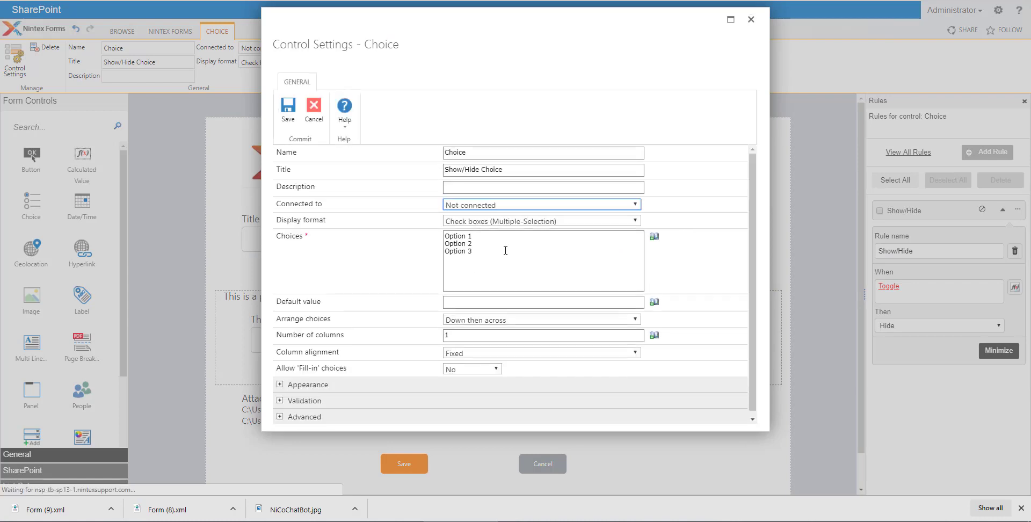
left_click_drag(506, 253, 429, 210)
type("Show")
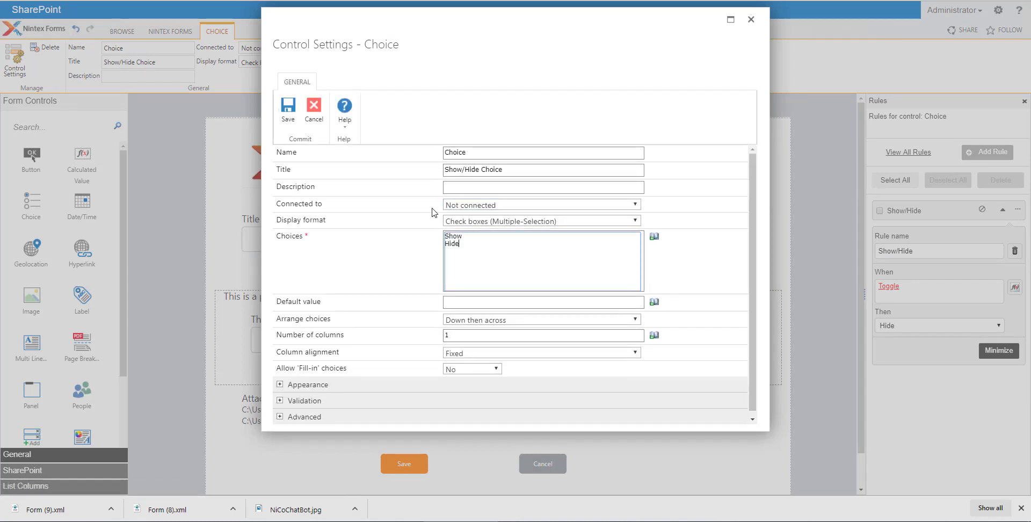
left_click(450, 220)
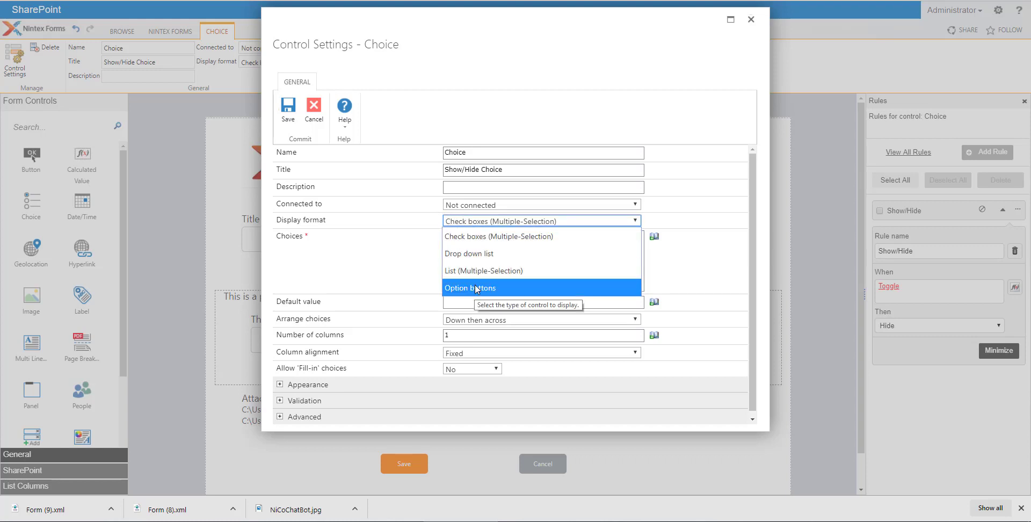
left_click(475, 285)
Step: Arrange the Choice control's options Across then down in 2 columns and save the control settings
left_click(495, 337)
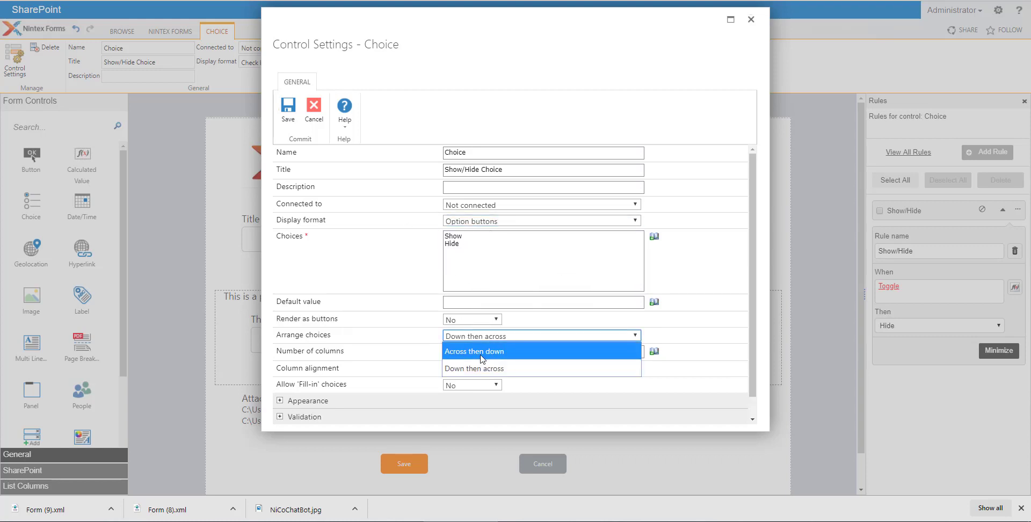
left_click(483, 360)
key("Tab")
type("2")
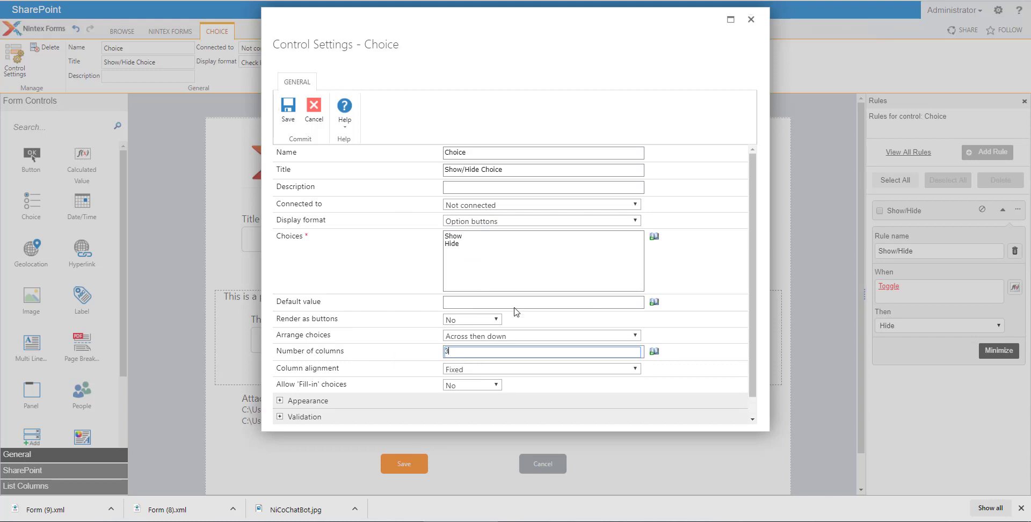
left_click(289, 110)
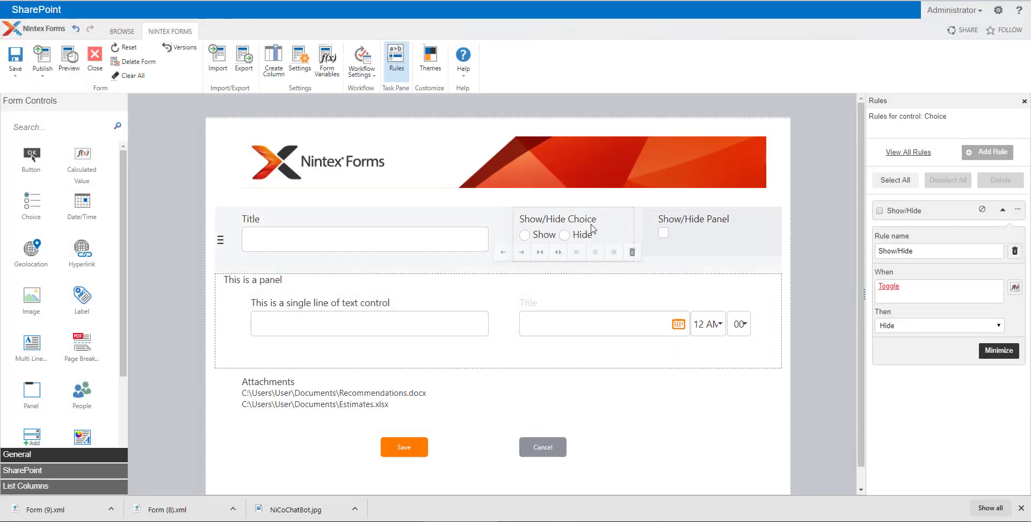
Step: Add a second rule to the panel and name it Show/Hide Choice
left_click(427, 285)
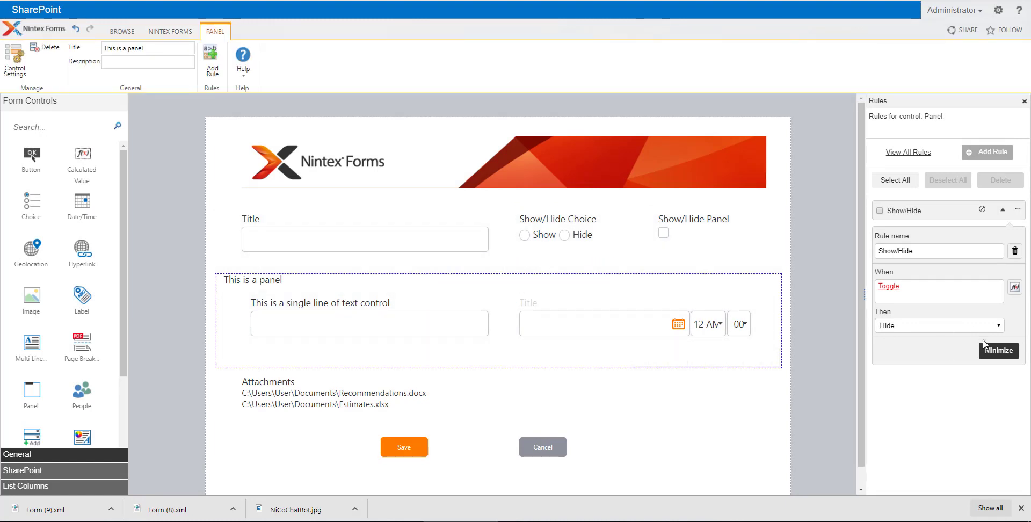
left_click(984, 152)
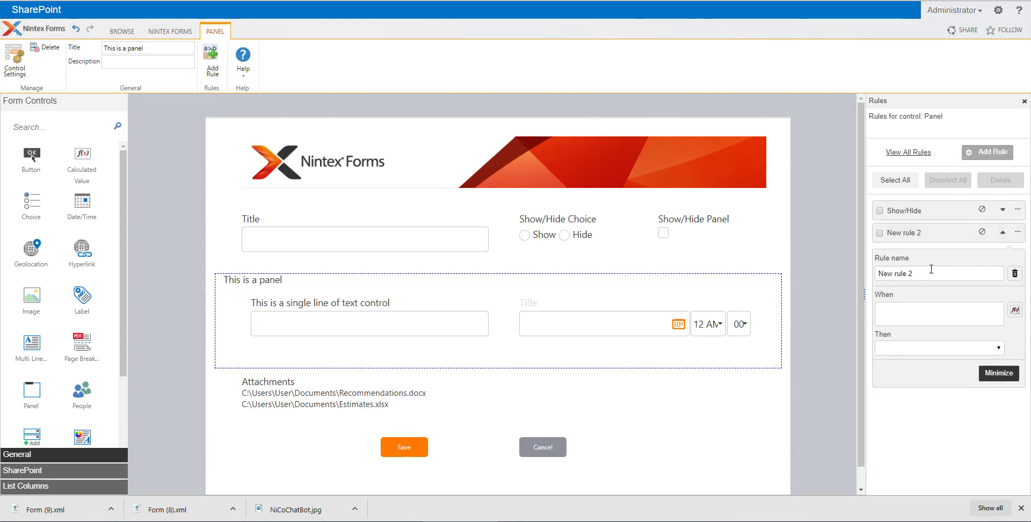
left_click_drag(923, 275, 872, 273)
type("Show/Hide Choice")
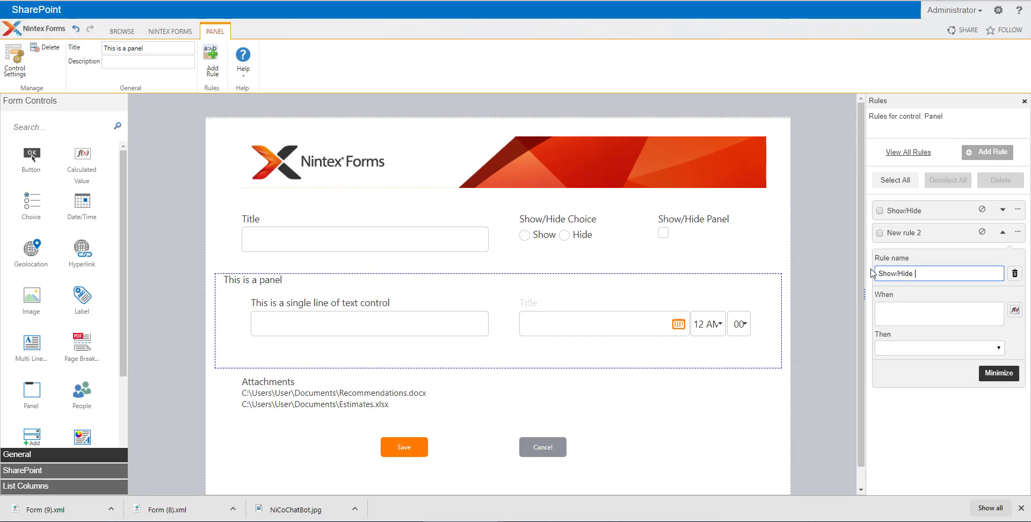
Step: Build the Show/Hide Choice rule's condition as Choice=="Hide" using the named control Choice
left_click(1015, 312)
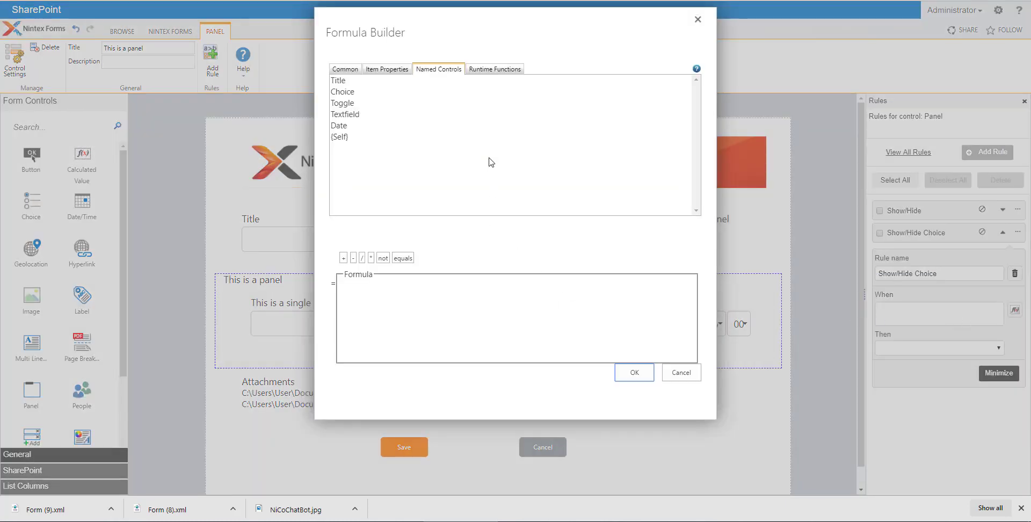
double_click(341, 94)
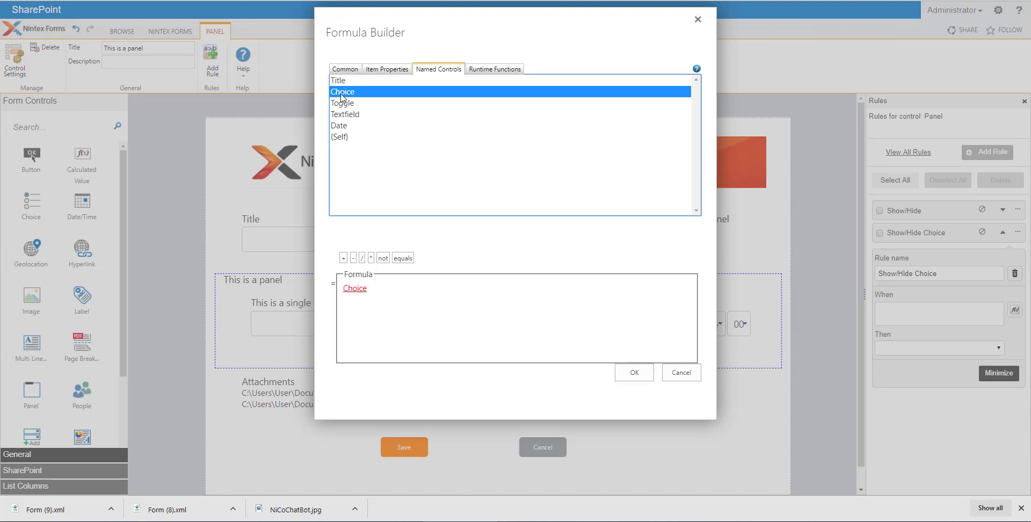
left_click(384, 291)
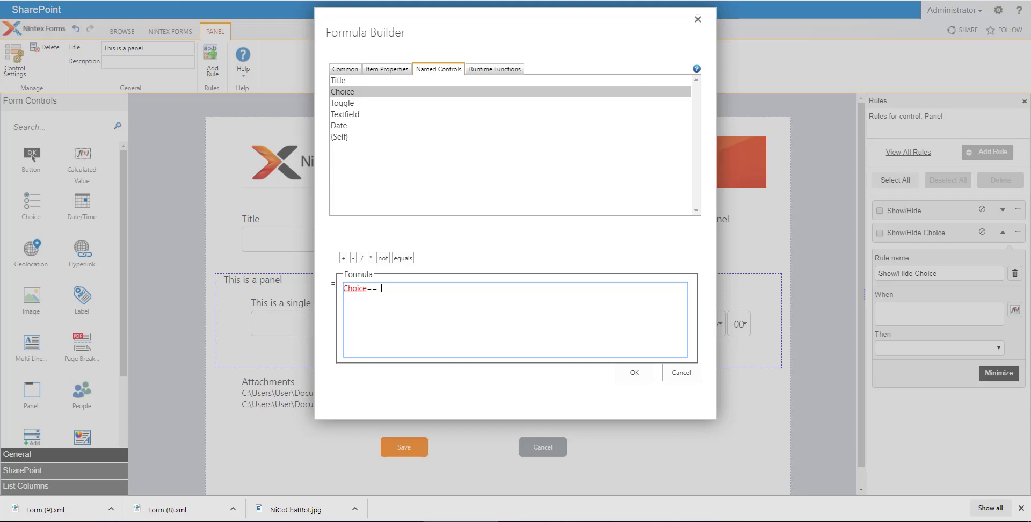
type("\"Hide")
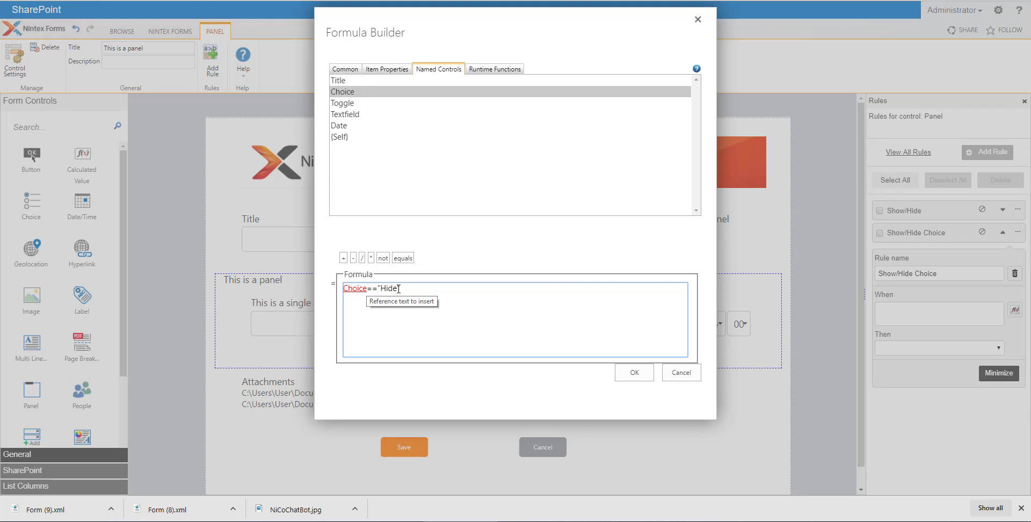
left_click(634, 372)
Step: Set the Show/Hide Choice rule's action to Disable and collapse the rule
left_click(893, 348)
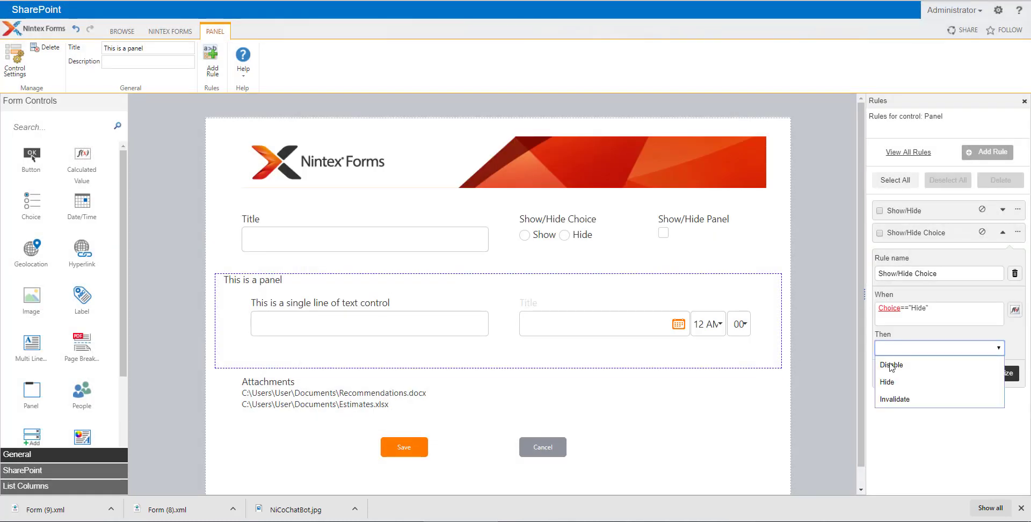
left_click(893, 382)
left_click(936, 349)
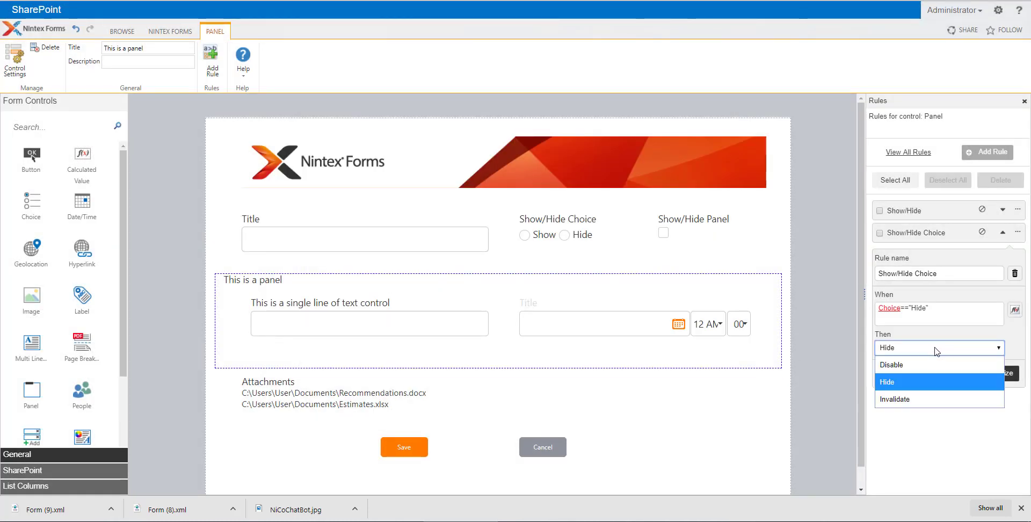
left_click(894, 366)
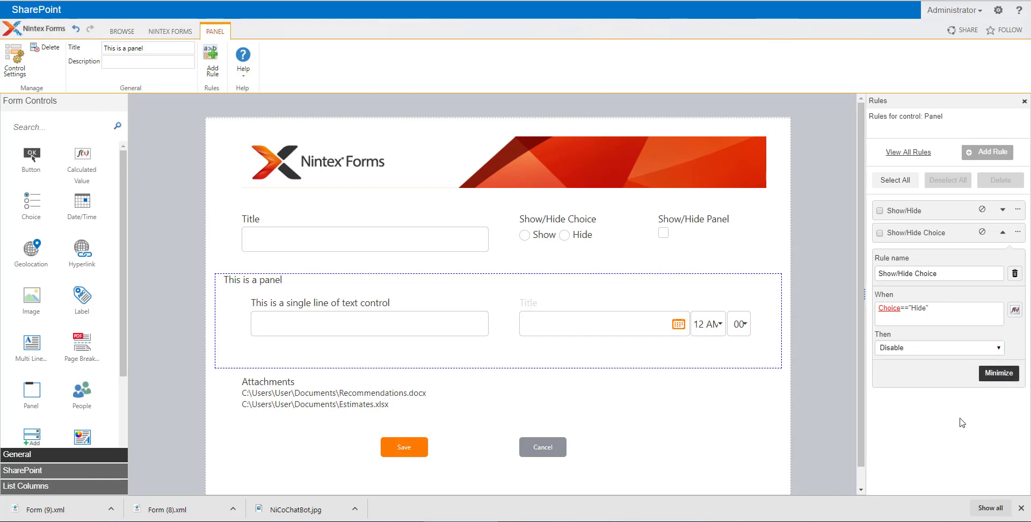
left_click(1003, 232)
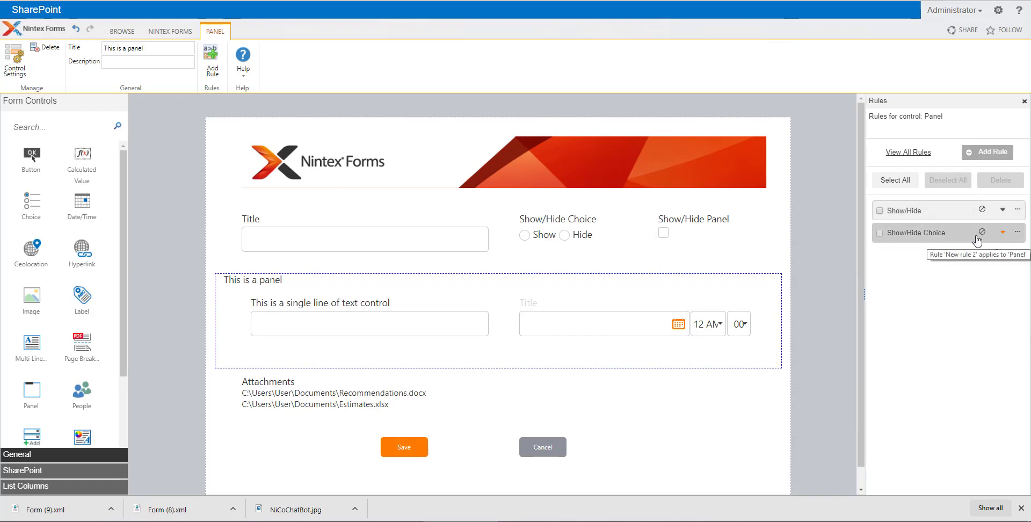
Step: Replace the Choice control's Hide option with Disable and save the control settings
left_click(579, 239)
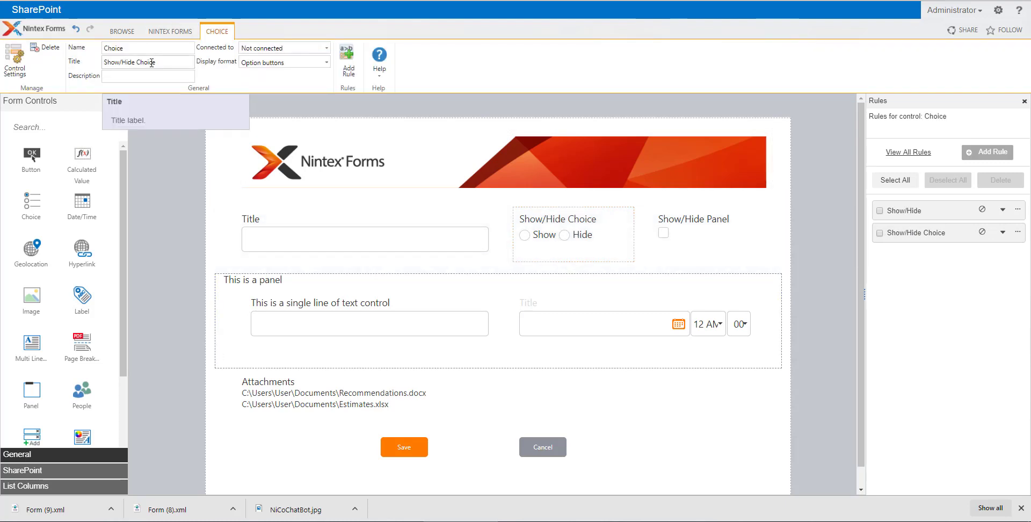
double_click(595, 231)
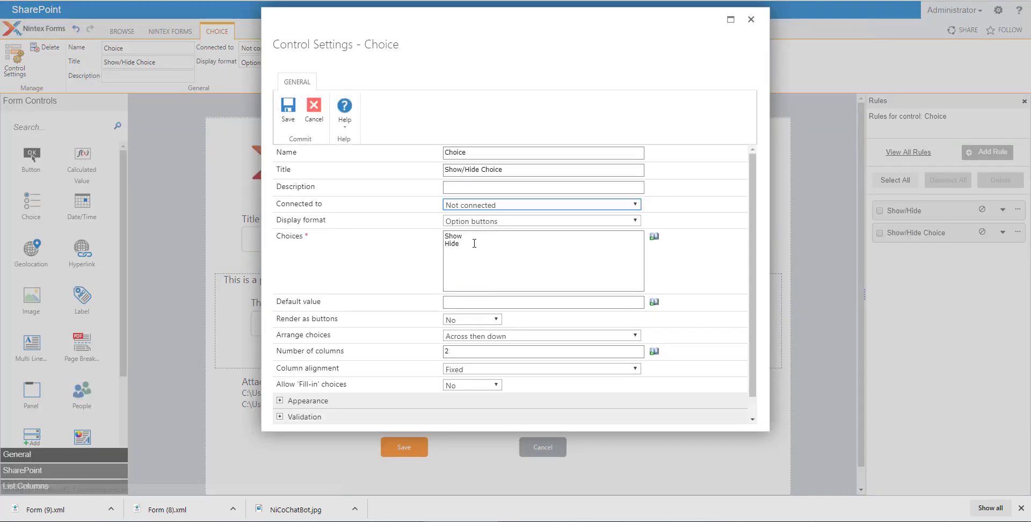
left_click_drag(478, 246, 424, 244)
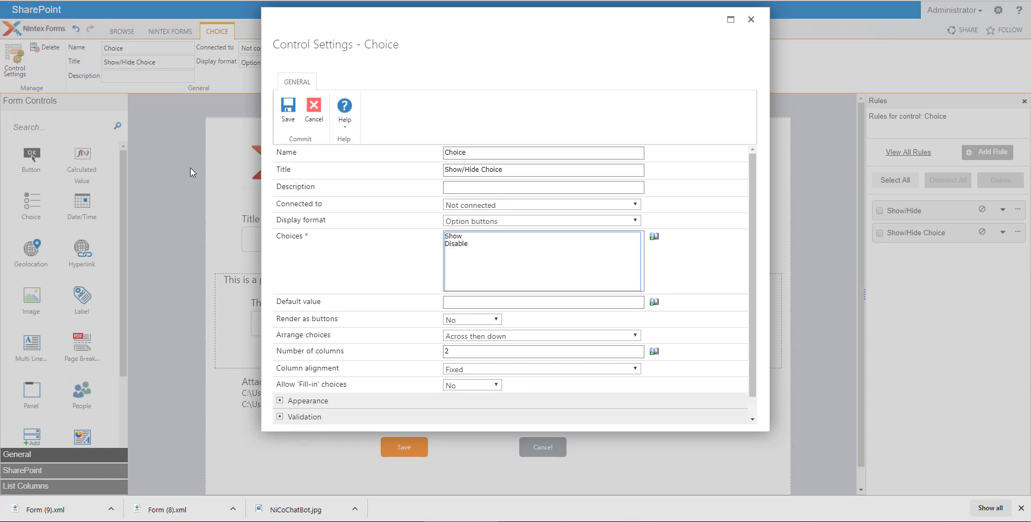
left_click(288, 107)
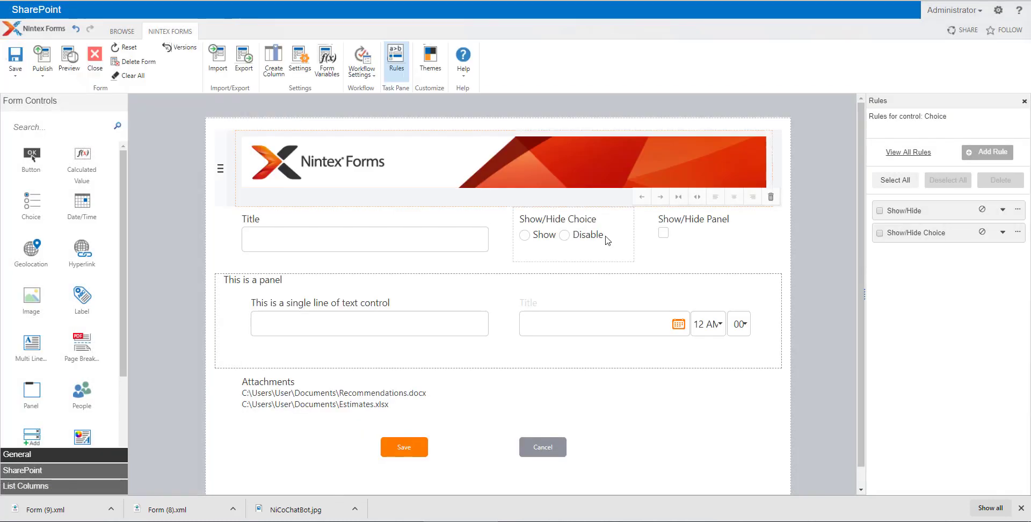
Step: Rename the Show/Hide Choice rule to Show/Disable Choice
left_click(997, 238)
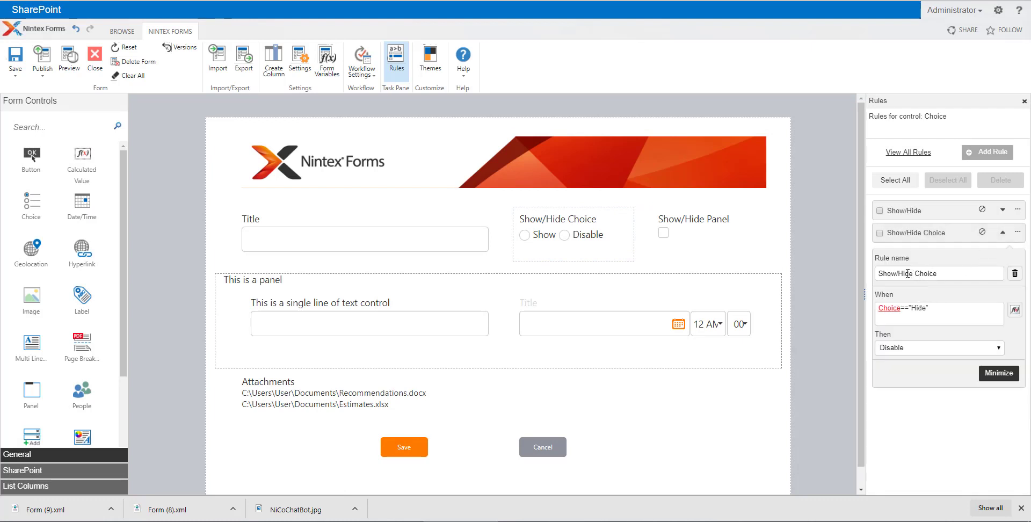
double_click(908, 273)
type("Disba")
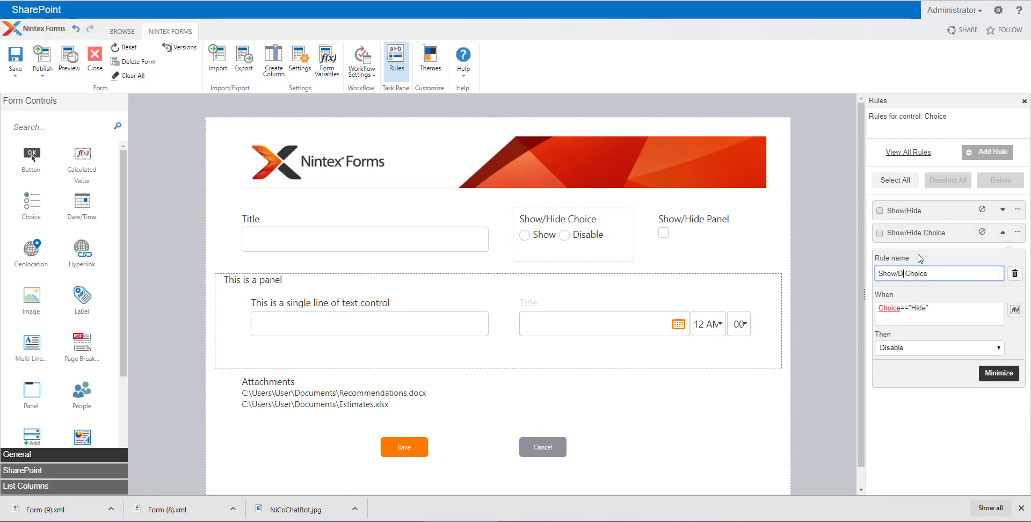
key("BackSpace")
key("BackSpace")
type("able")
Step: Change the Show/Disable Choice rule's condition to Choice=="Disable" in the Formula Builder
left_click_drag(913, 308, 922, 307)
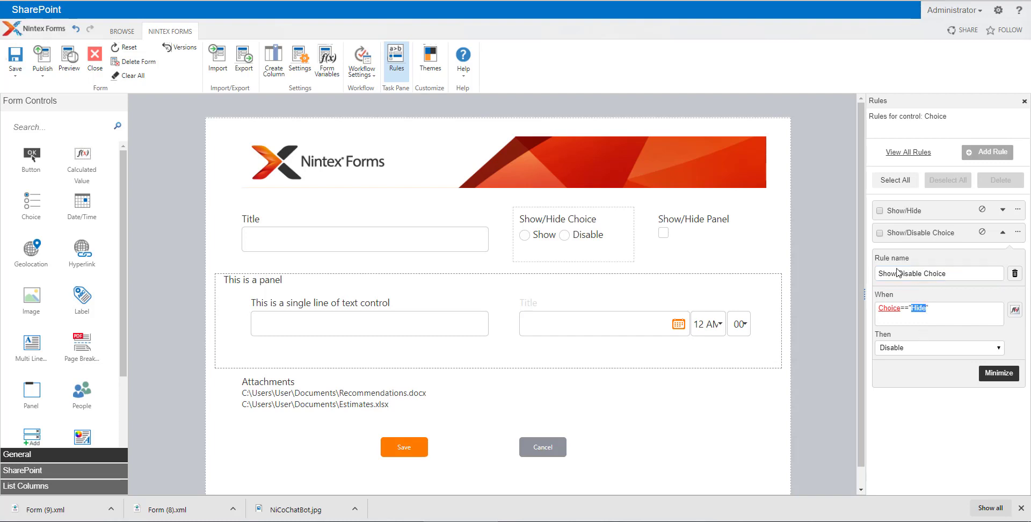
left_click(1014, 310)
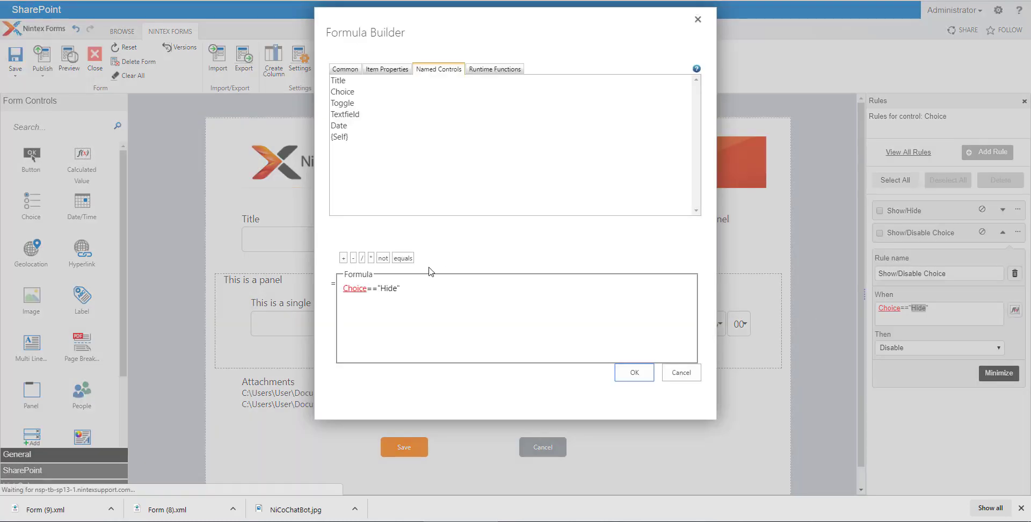
left_click(379, 289)
type("Disbale")
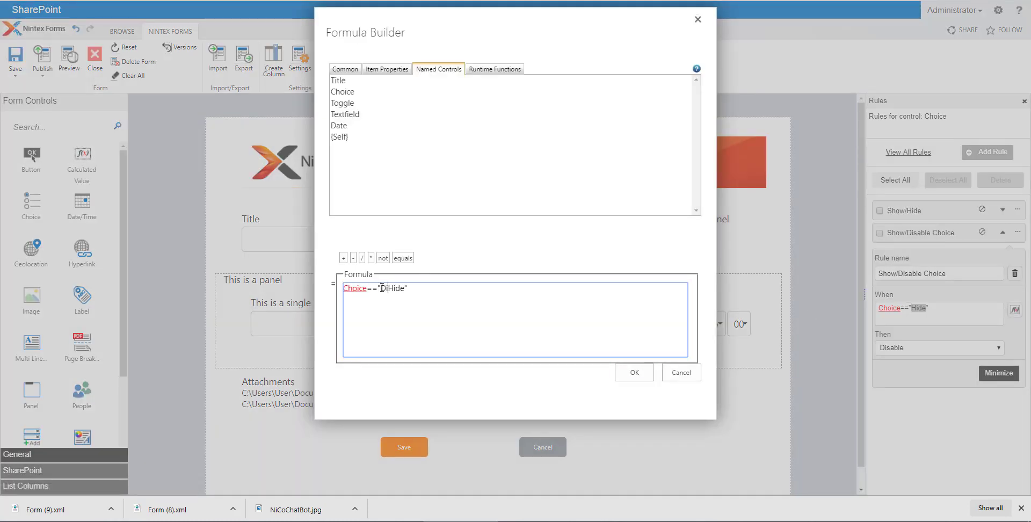
key("BackSpace")
key("BackSpace")
key("BackSpace")
key("BackSpace")
type("able")
left_click(633, 373)
left_click(669, 399)
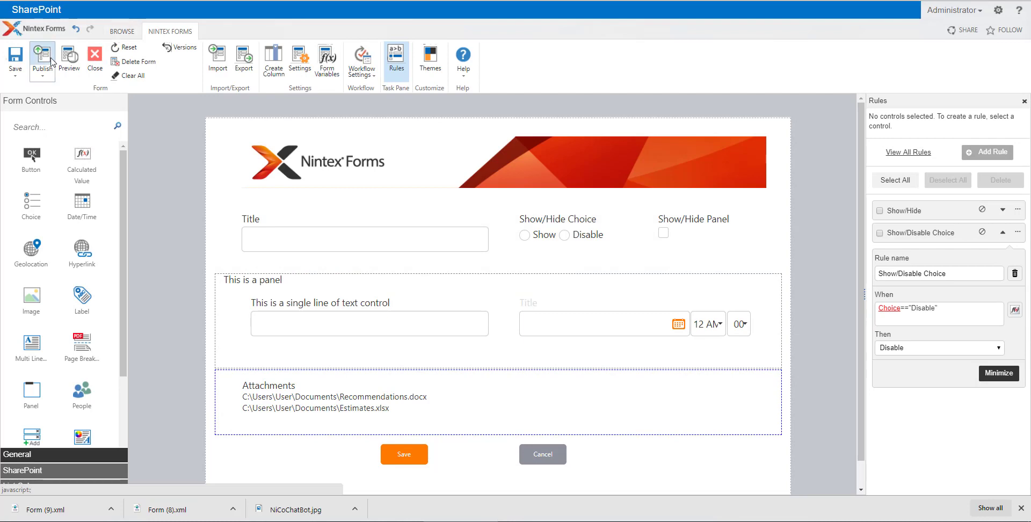
Step: Generate a preview of the form in Edit mode and toggle Show/Hide Panel on and off
left_click(68, 60)
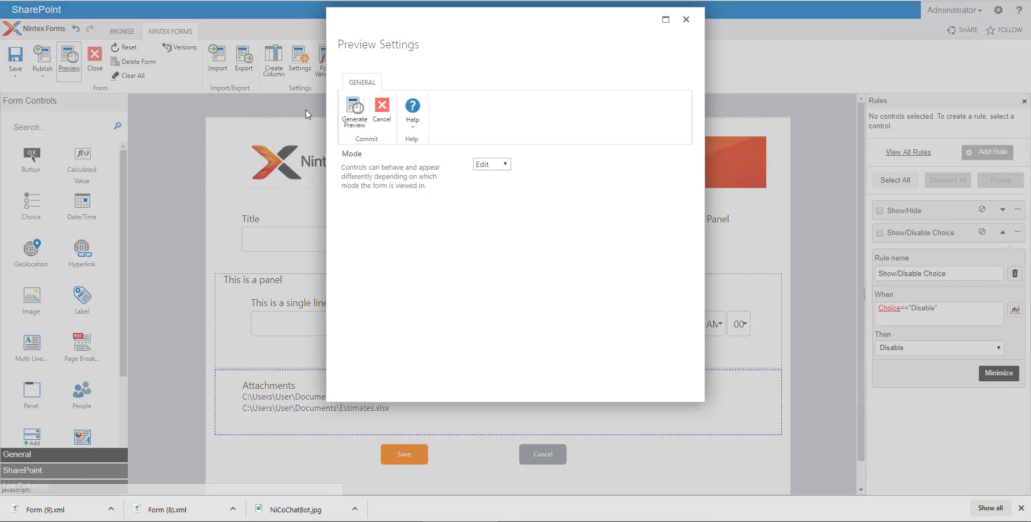
left_click(355, 114)
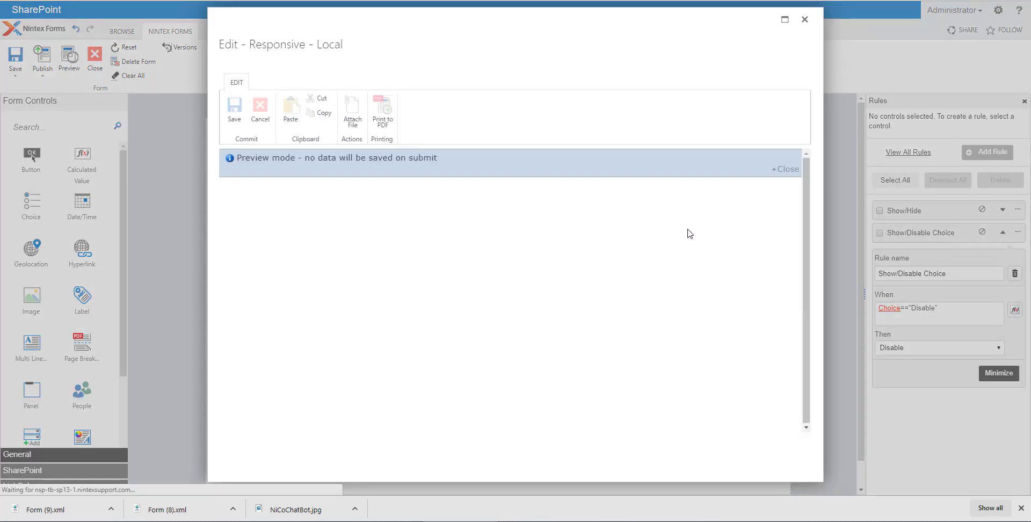
left_click(567, 254)
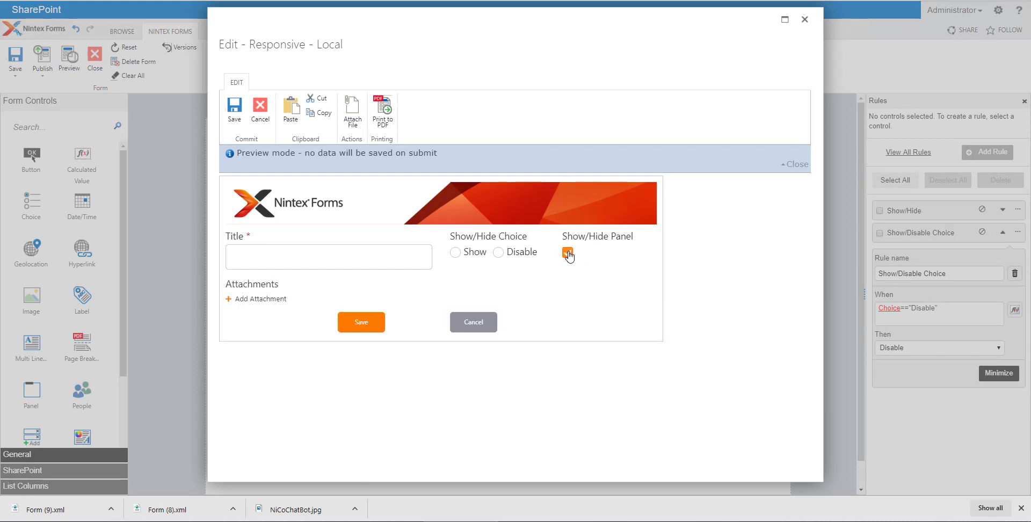
left_click(566, 254)
Step: Test the Disable and Show choices with "tihoa;dfnafa" in the single line text control, clear the text and close the preview
left_click(497, 253)
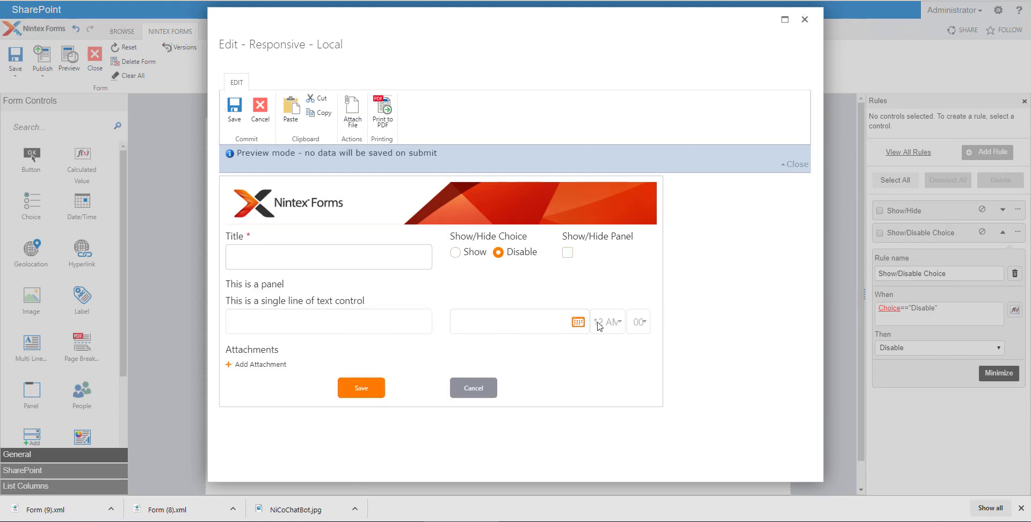
left_click(456, 254)
left_click(365, 323)
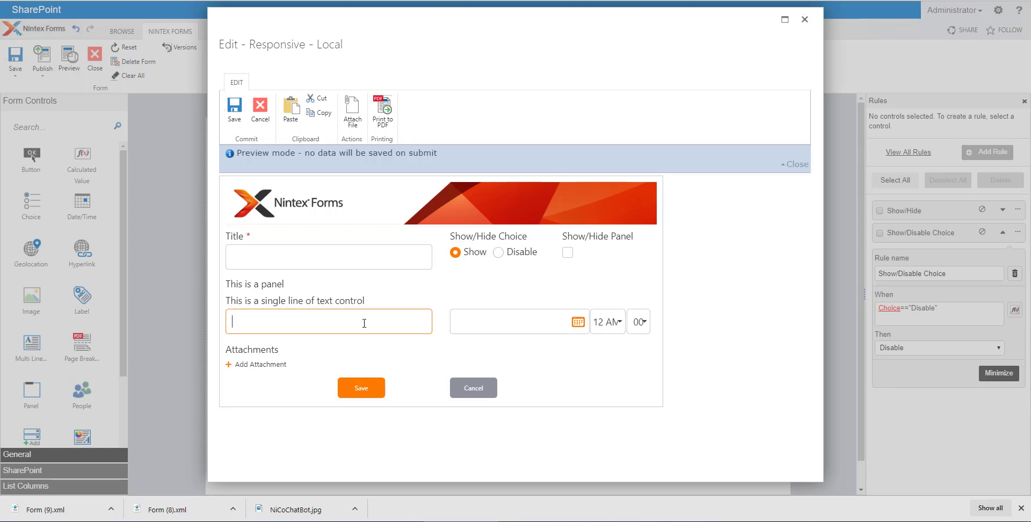
type("tihoa;dfnafa")
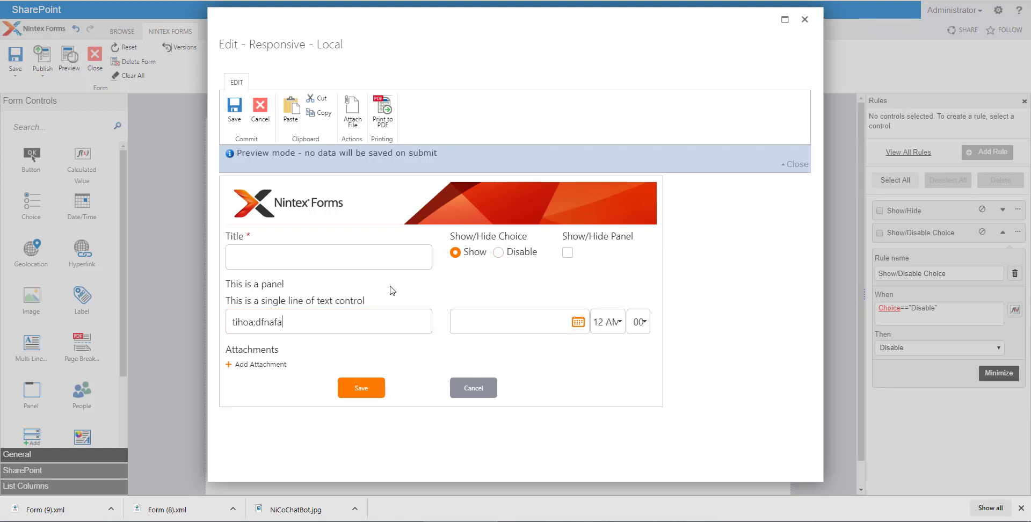
left_click(499, 253)
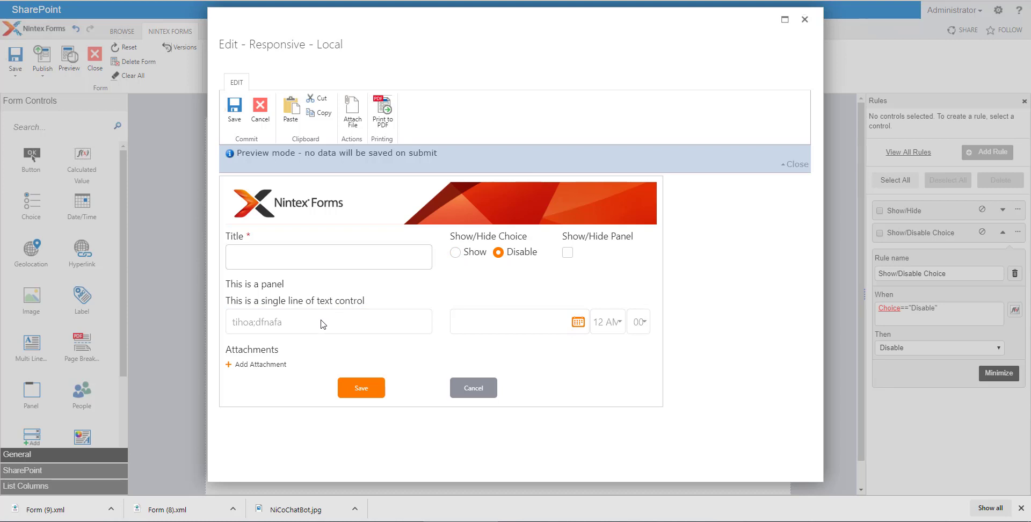
left_click(455, 252)
left_click_drag(425, 318, 221, 318)
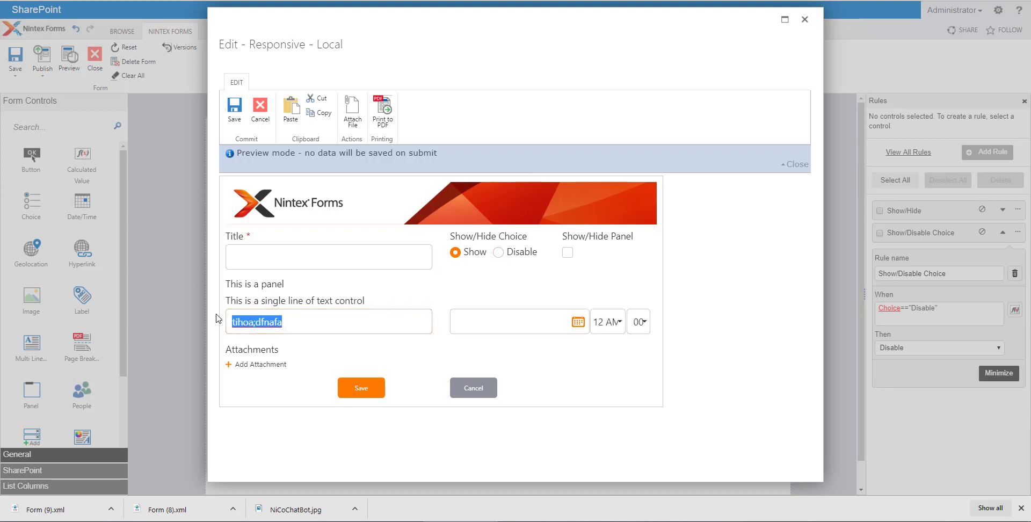
key("BackSpace")
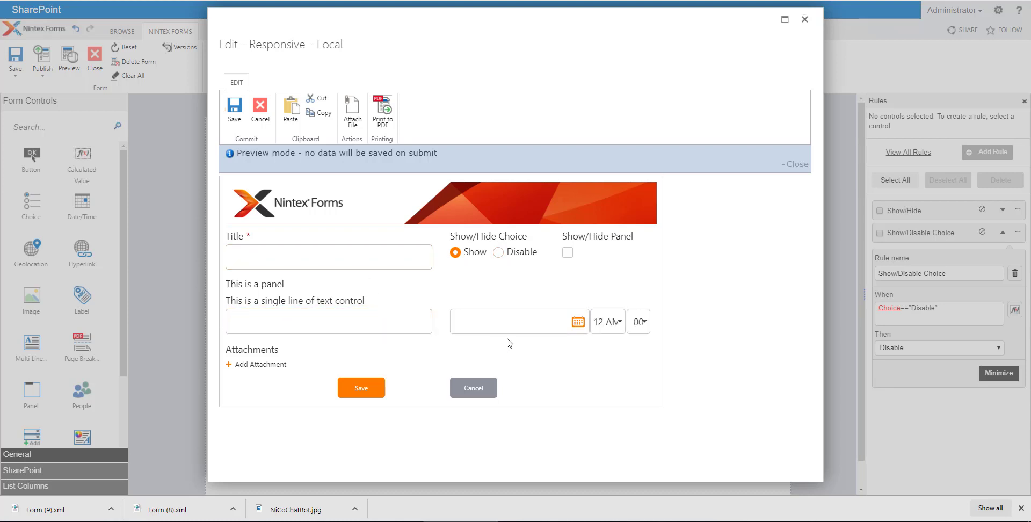
left_click(474, 390)
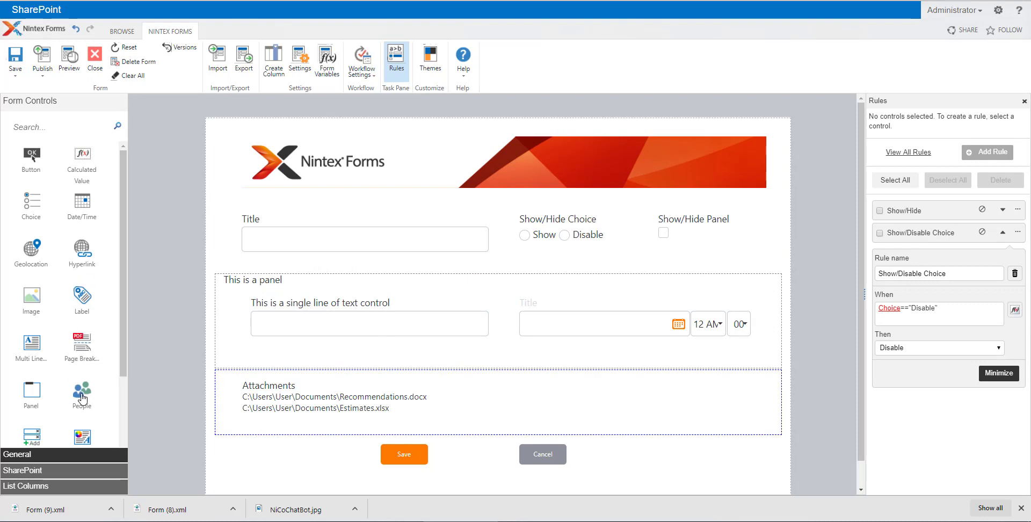
Step: Add a People control beside Attachments, named People and titled People Picker Control
left_click_drag(82, 398, 469, 398)
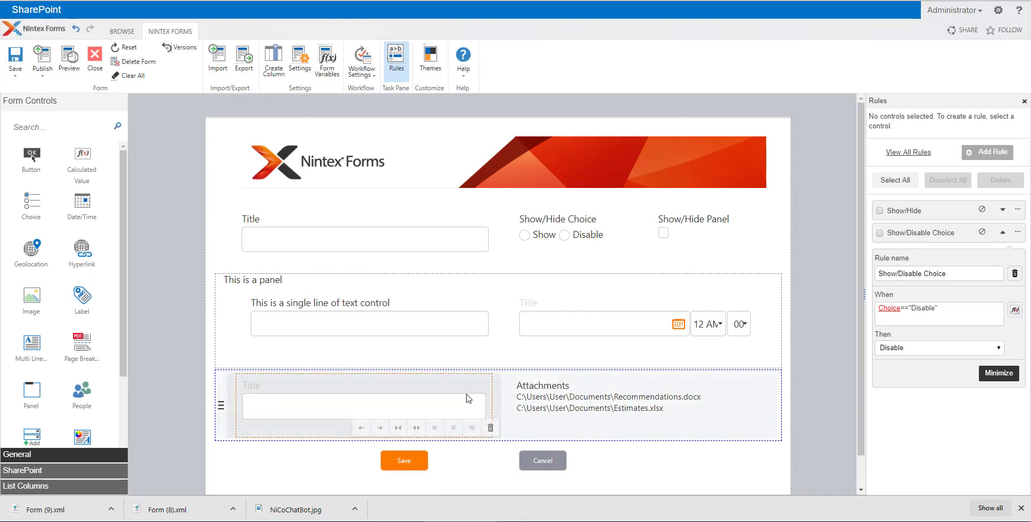
left_click(353, 388)
left_click(125, 48)
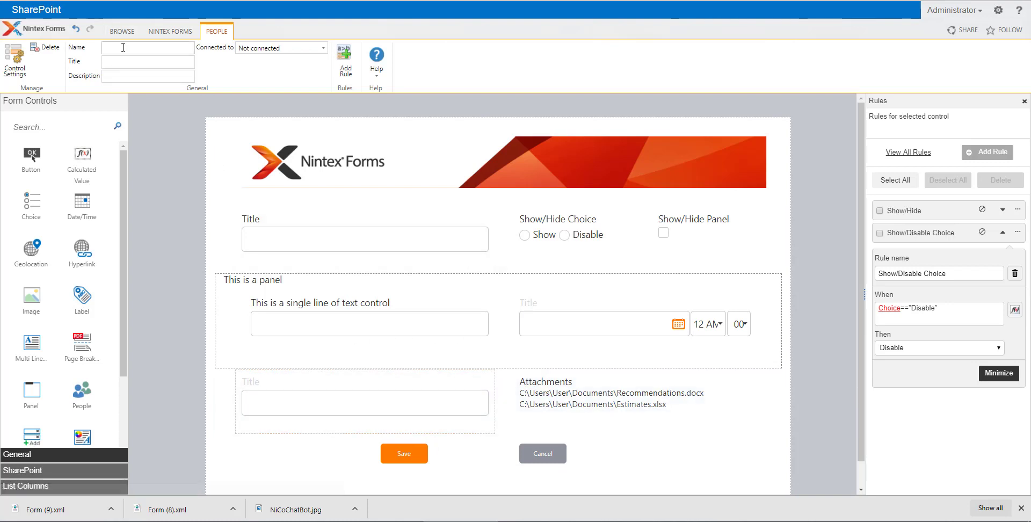
type("People")
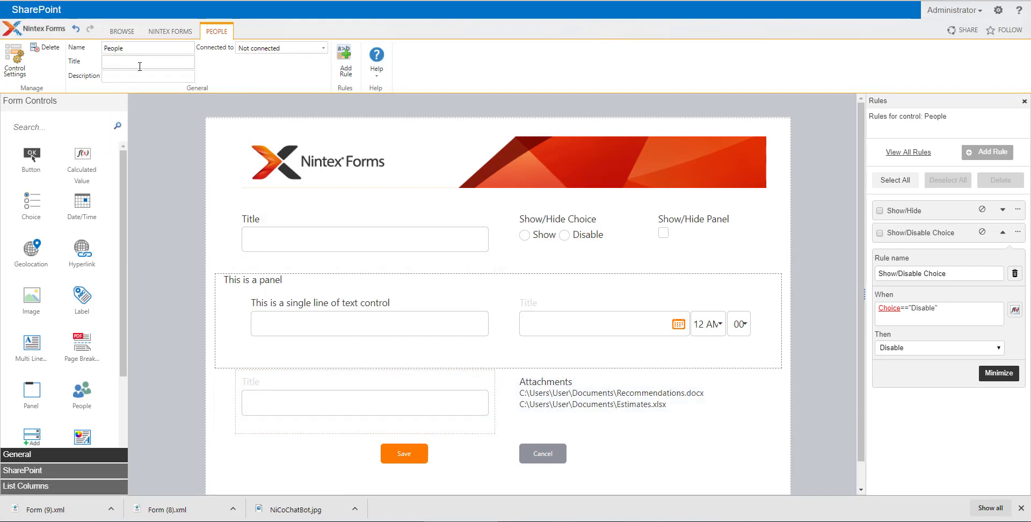
left_click(140, 63)
type("People Picker Control")
left_click(344, 391)
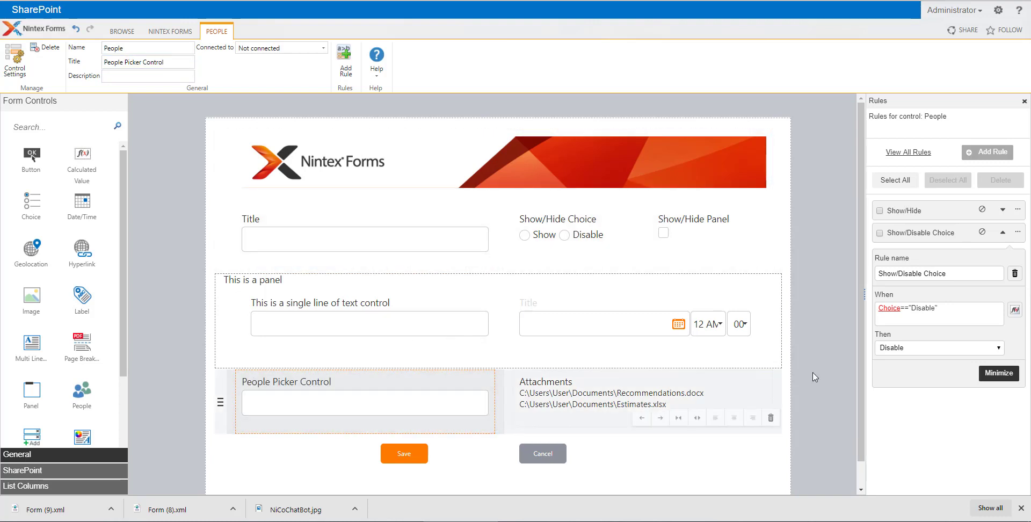
Step: Collapse the Show/Disable Choice rule and add it to the People Picker Control
left_click(457, 285)
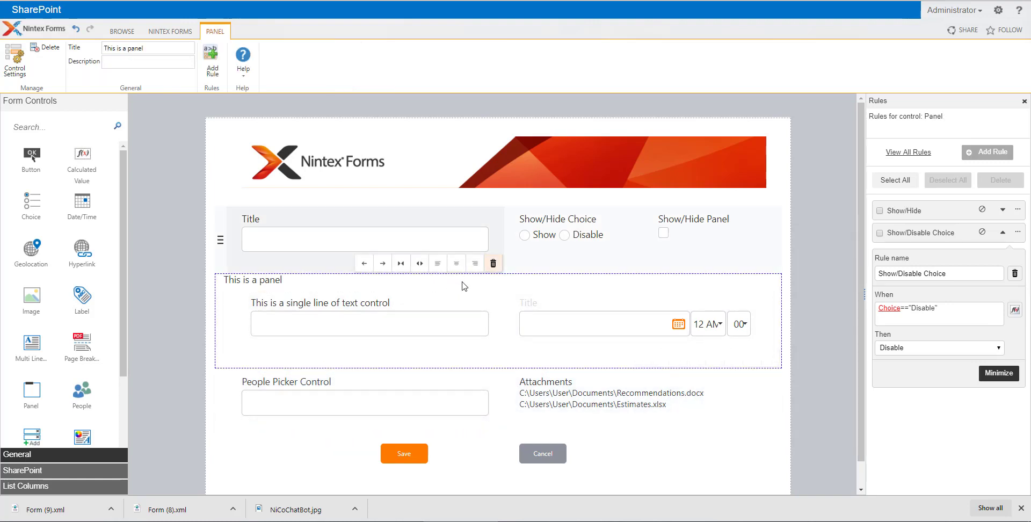
left_click(1004, 234)
left_click(1018, 233)
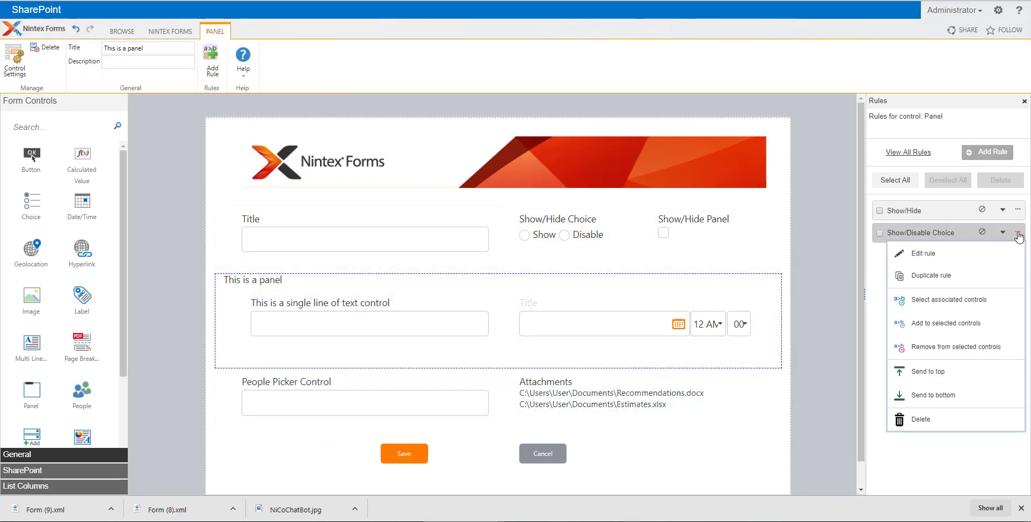
left_click(364, 384)
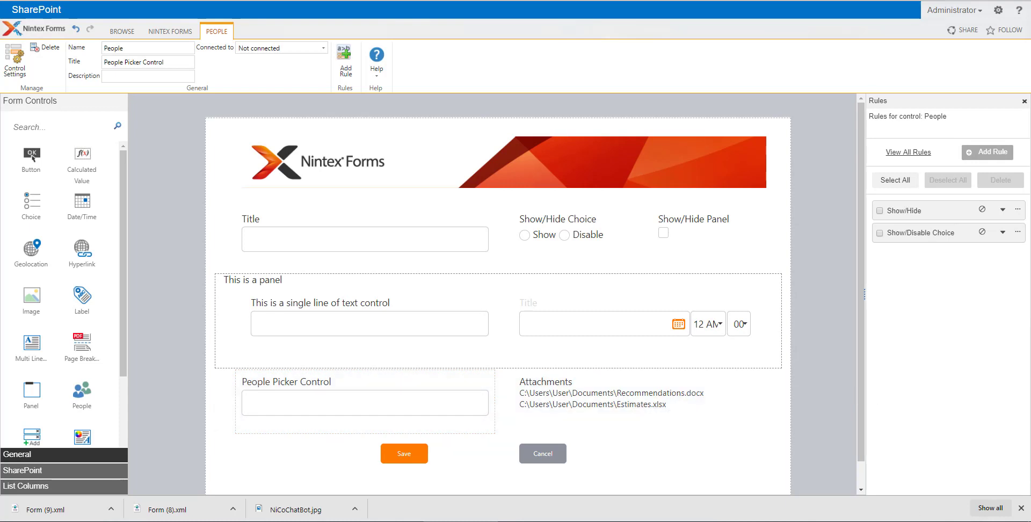
double_click(410, 386)
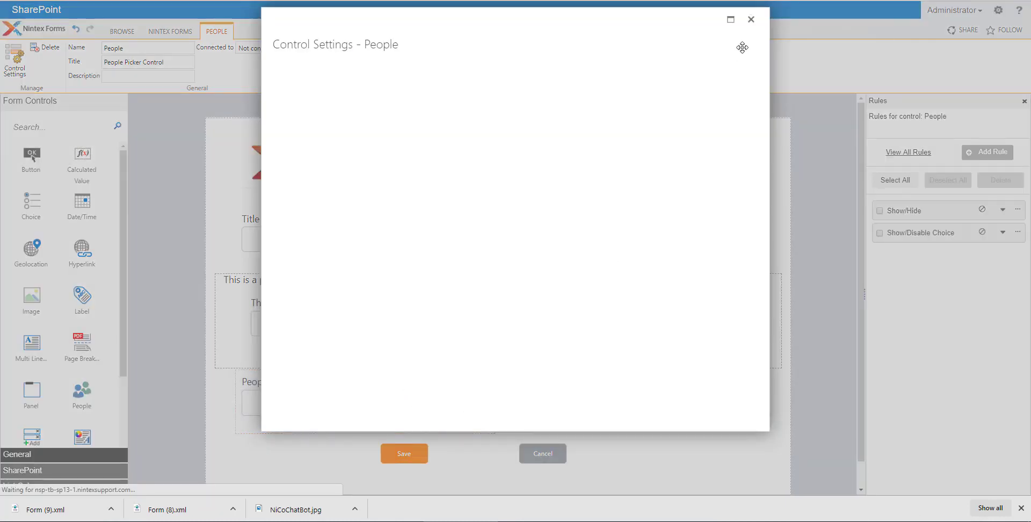
left_click(751, 20)
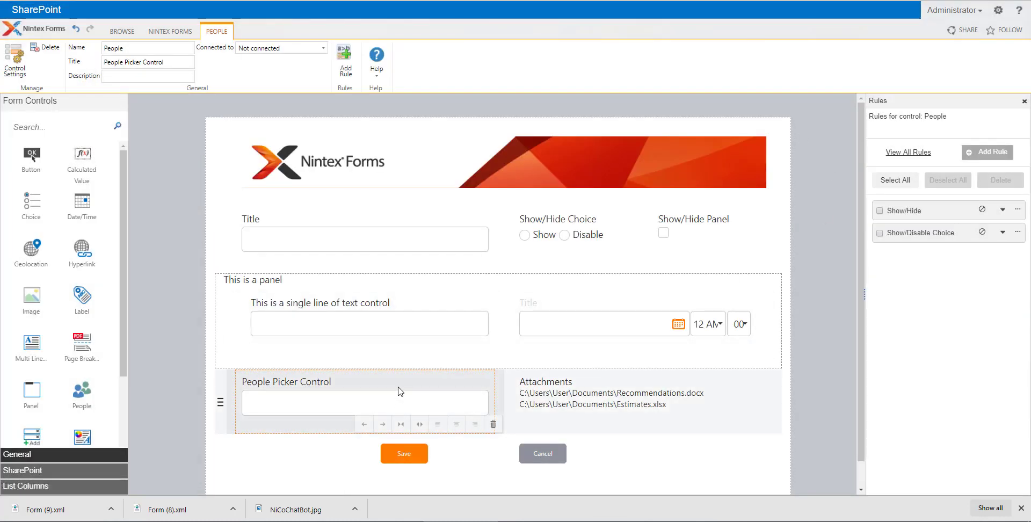
left_click(1018, 233)
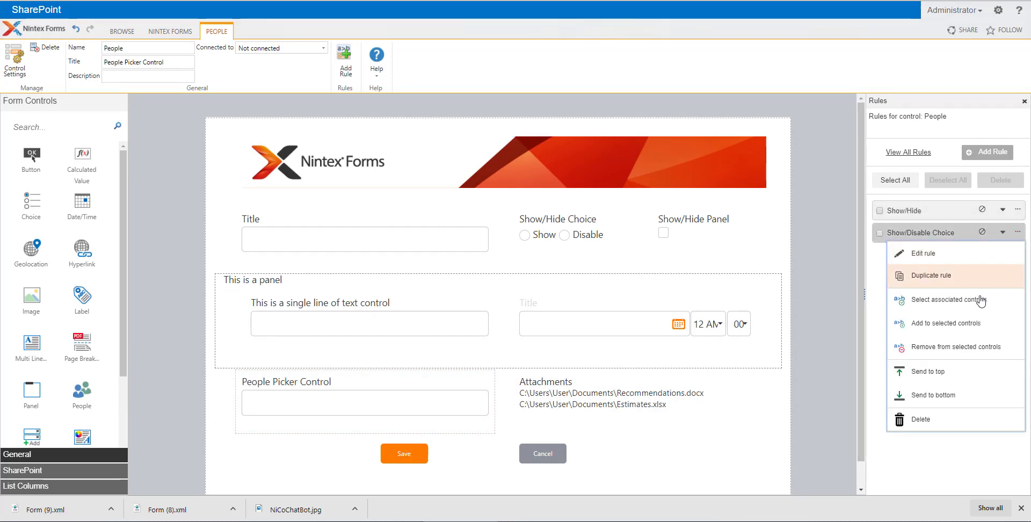
left_click(961, 324)
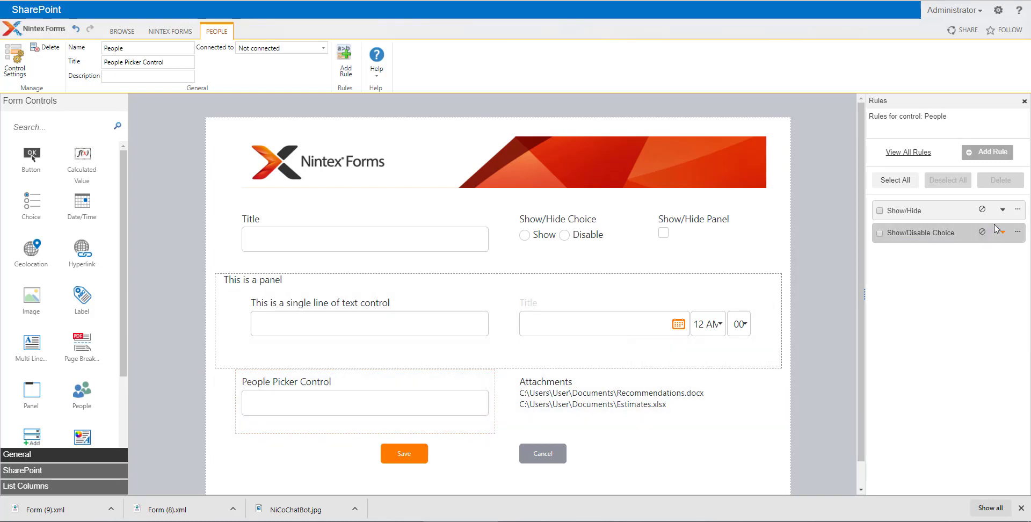
Step: Select the controls associated with the Show/Disable Choice rule, and clear the selection
left_click(1019, 234)
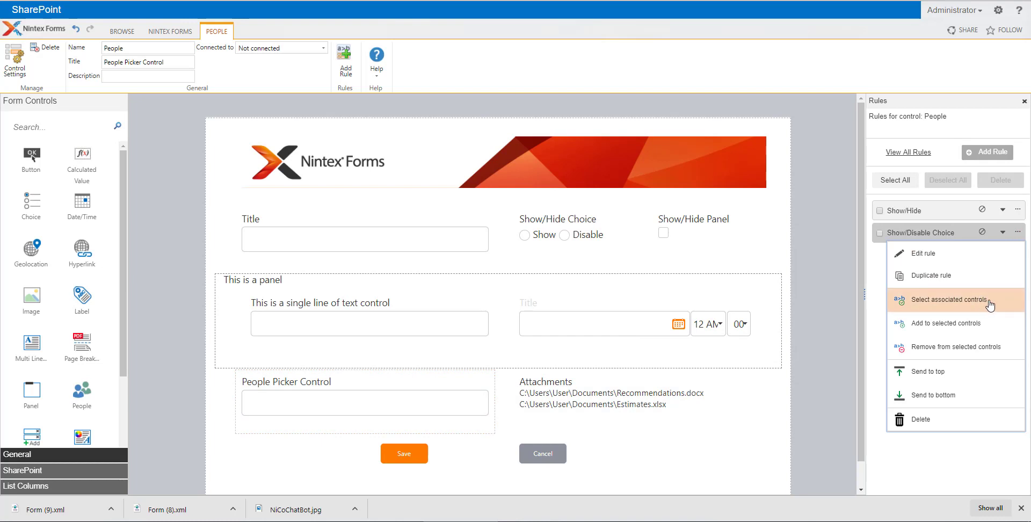
left_click(959, 302)
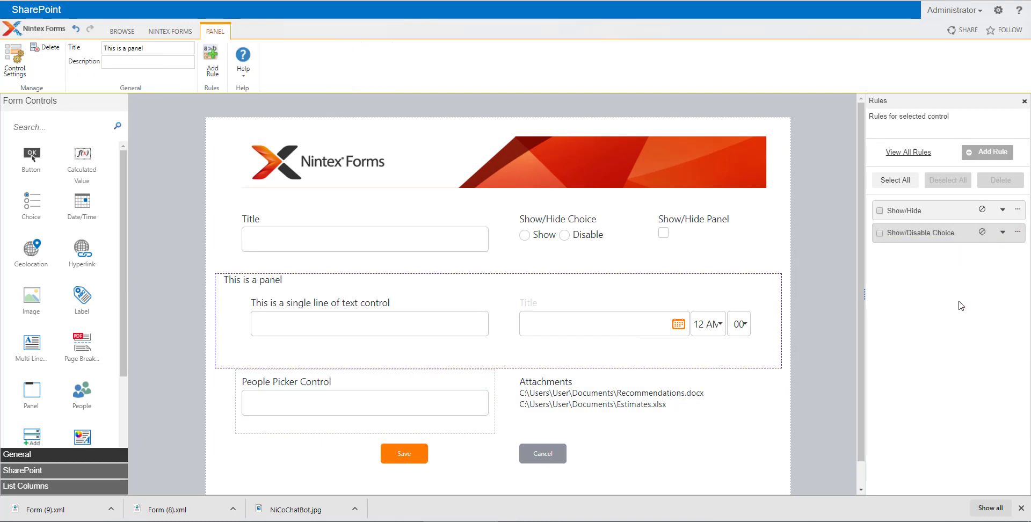
left_click(434, 380)
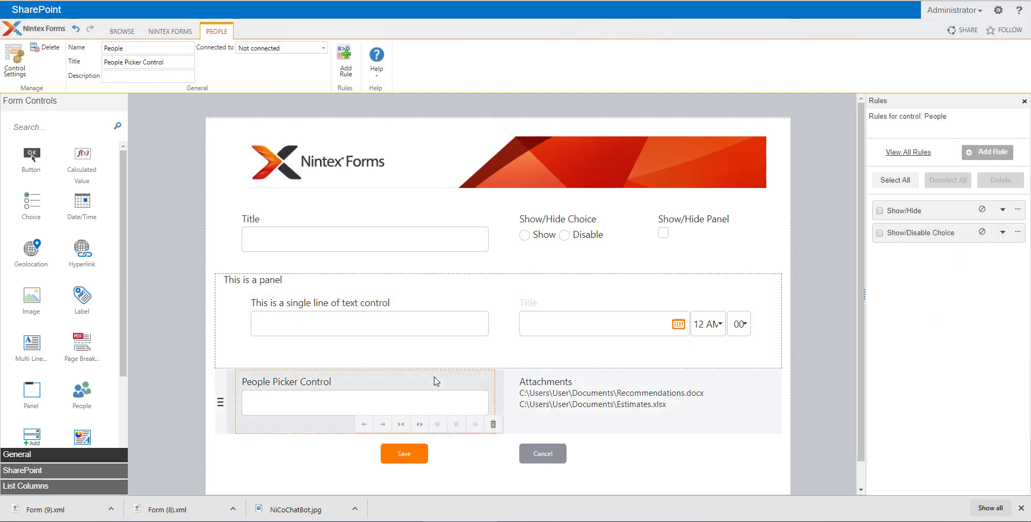
left_click(436, 382)
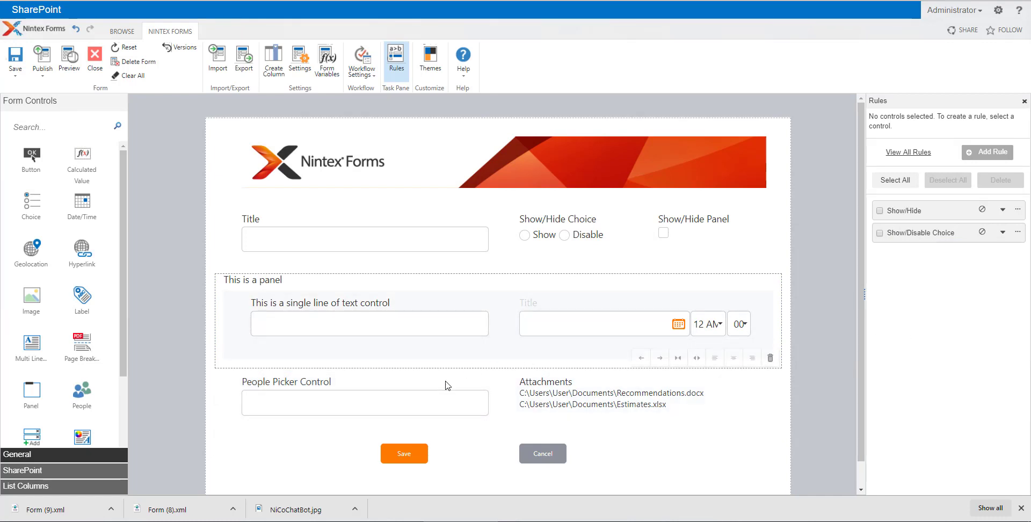
Step: Select the People Picker Control and look at the options available for the Show/Disable Choice rule
left_click(452, 385)
right_click(455, 385)
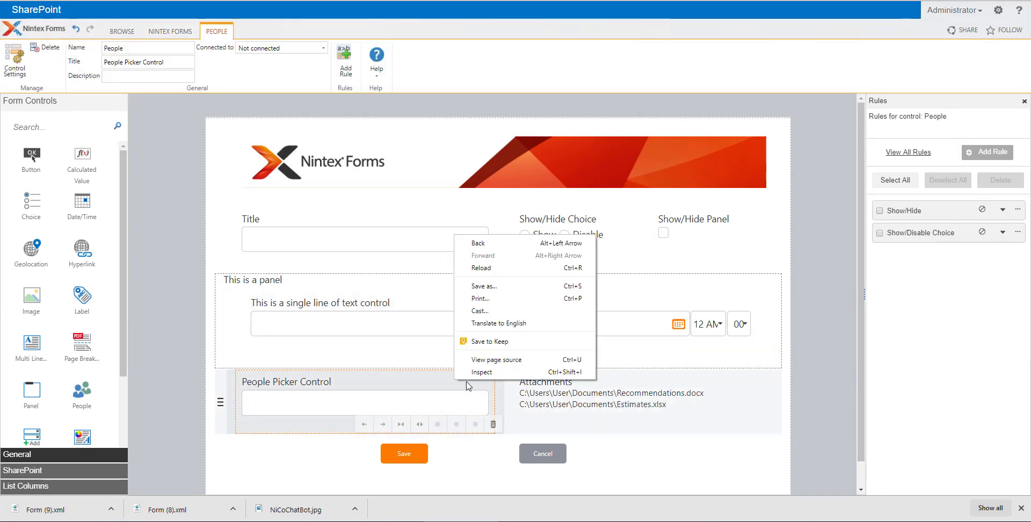
left_click(423, 389)
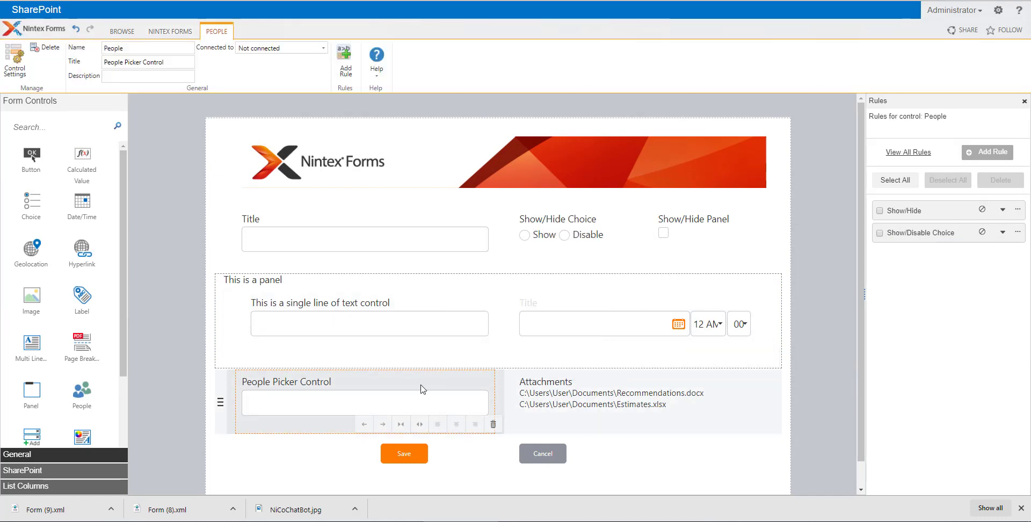
left_click(1018, 232)
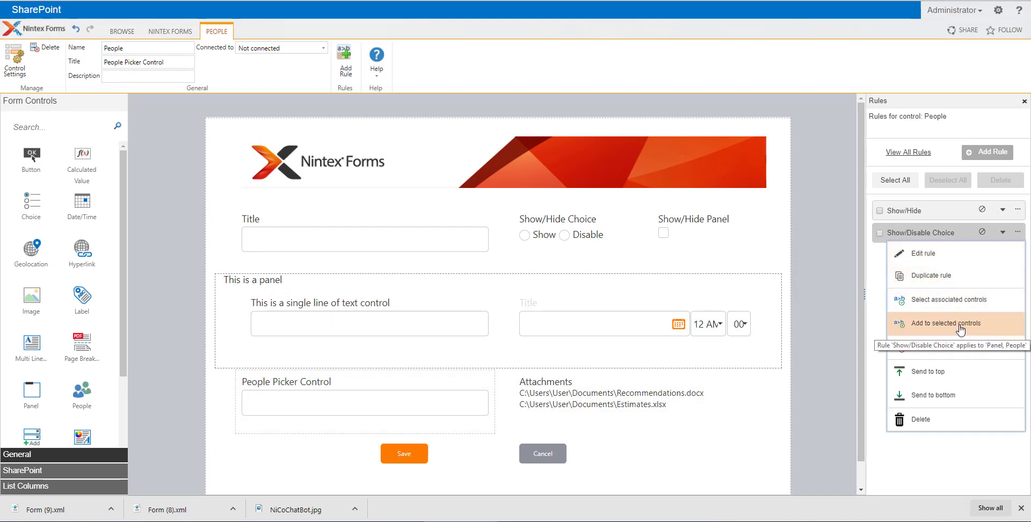
double_click(415, 382)
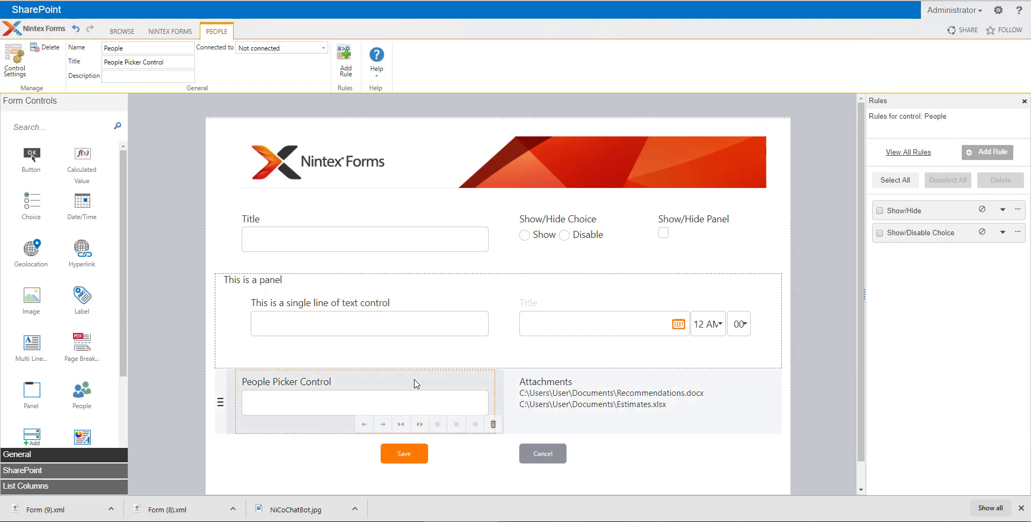
left_click(751, 19)
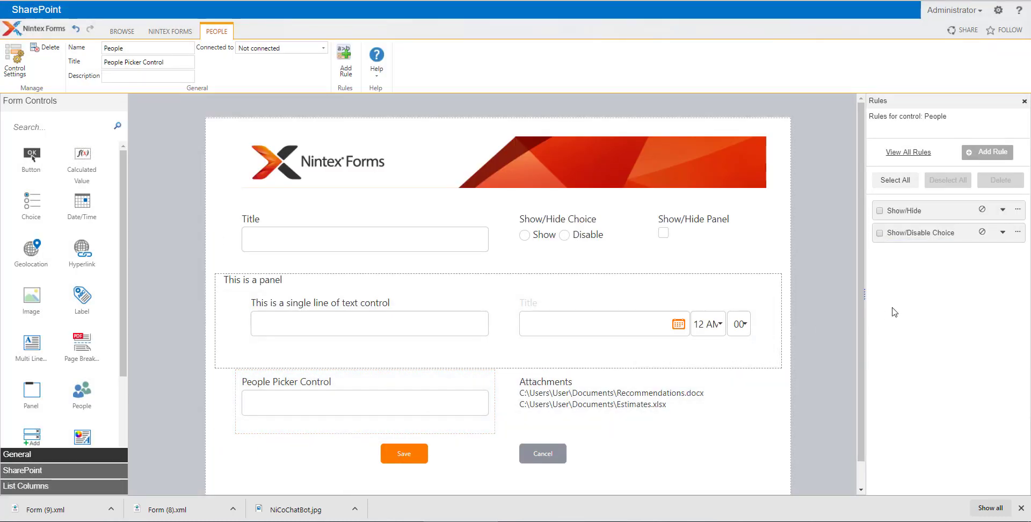
Step: Add the Show/Disable Choice rule to the selected People Picker Control and list only the rules applied to that control
left_click(1018, 232)
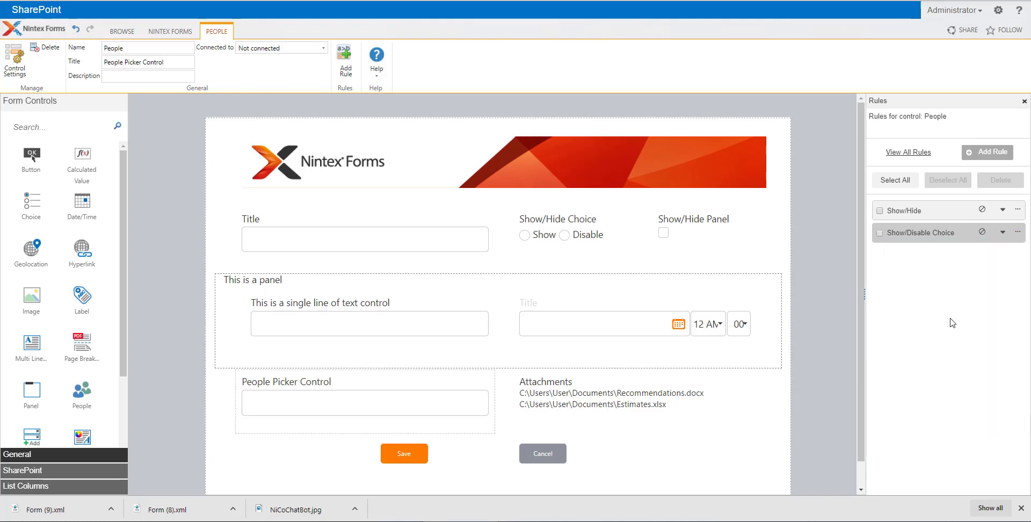
left_click(913, 153)
left_click(350, 398)
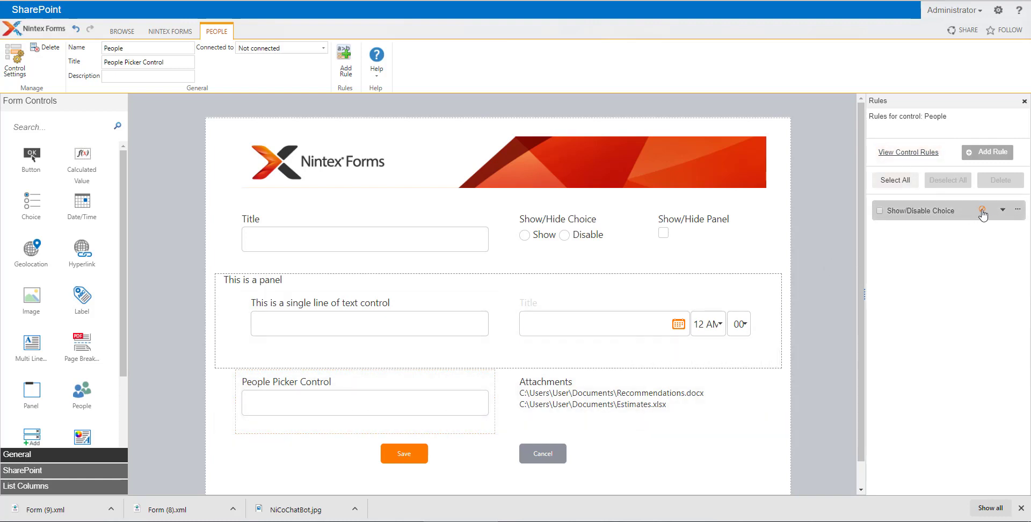
Step: Preview the form and test the Disable and Show options of Show/Hide Choice on the panel and people picker
left_click(170, 31)
left_click(68, 57)
left_click(349, 104)
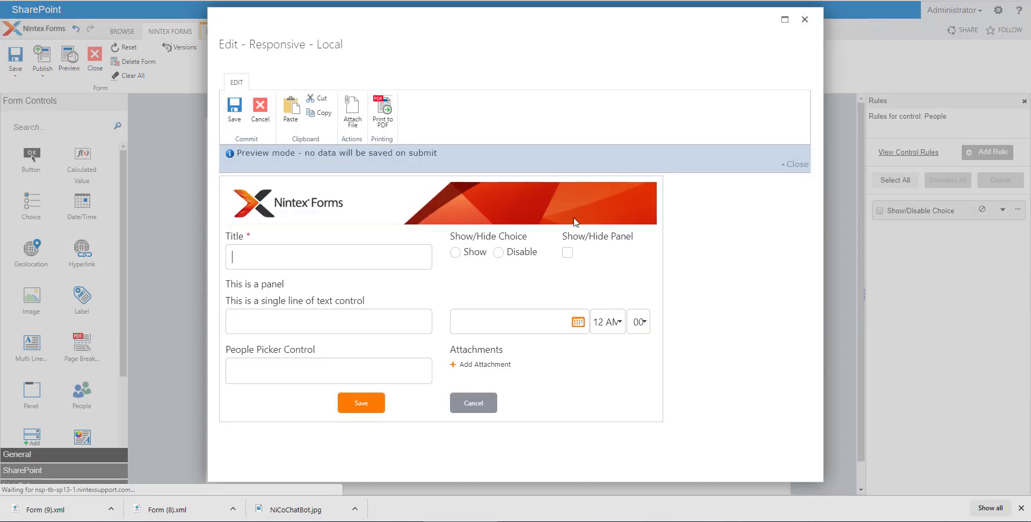
left_click(499, 253)
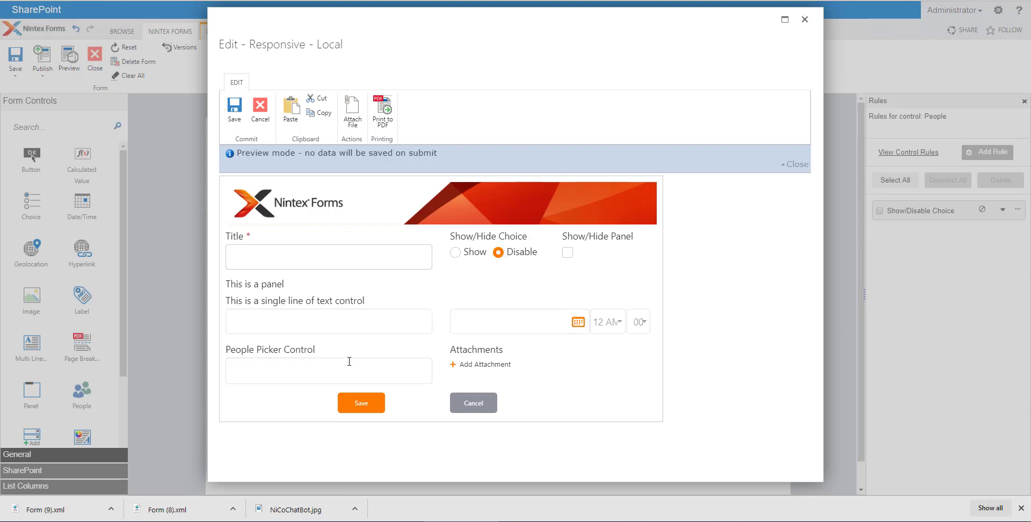
left_click(455, 253)
Step: Test hiding the panel with Show/Hide Panel while switching between Disable and Show, restore the panel and close the preview
left_click(568, 253)
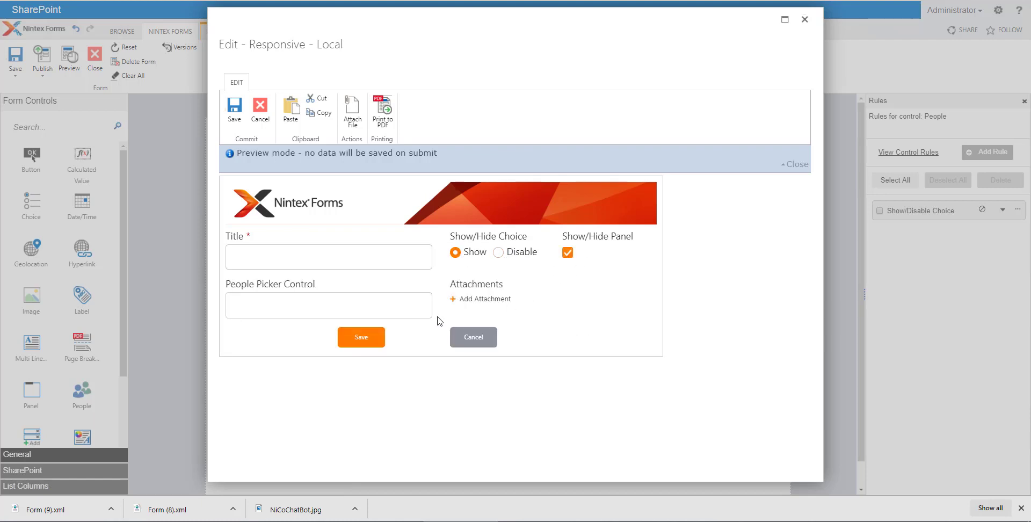
left_click(410, 302)
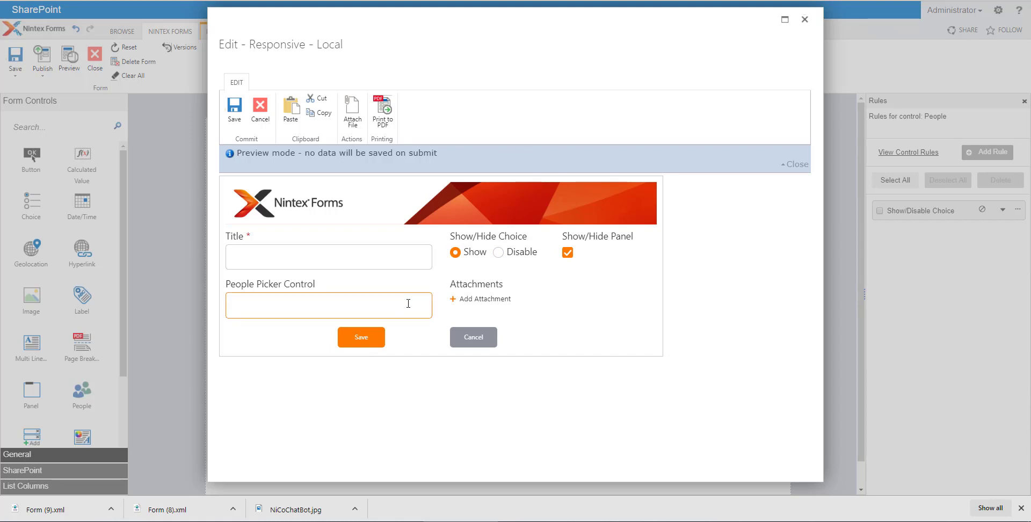
left_click(497, 256)
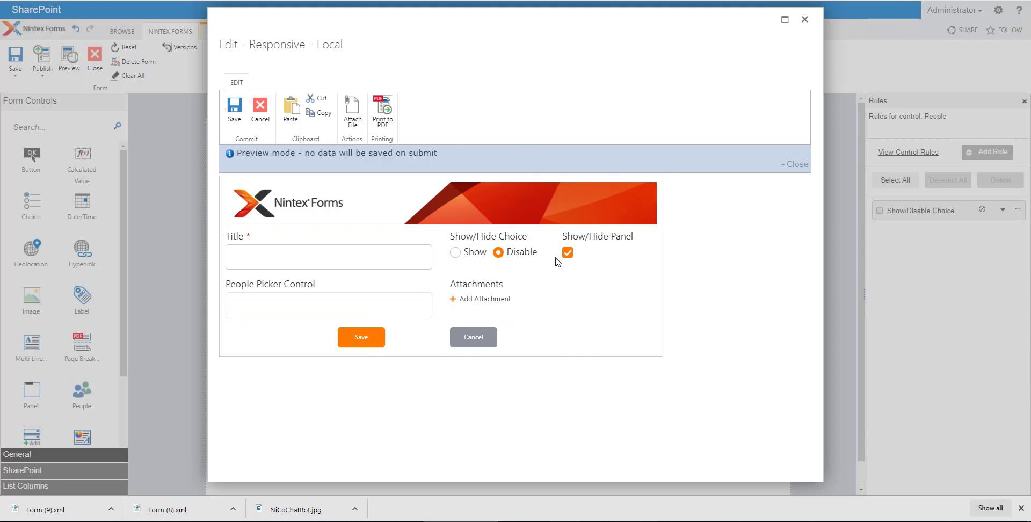
left_click(473, 255)
left_click(568, 253)
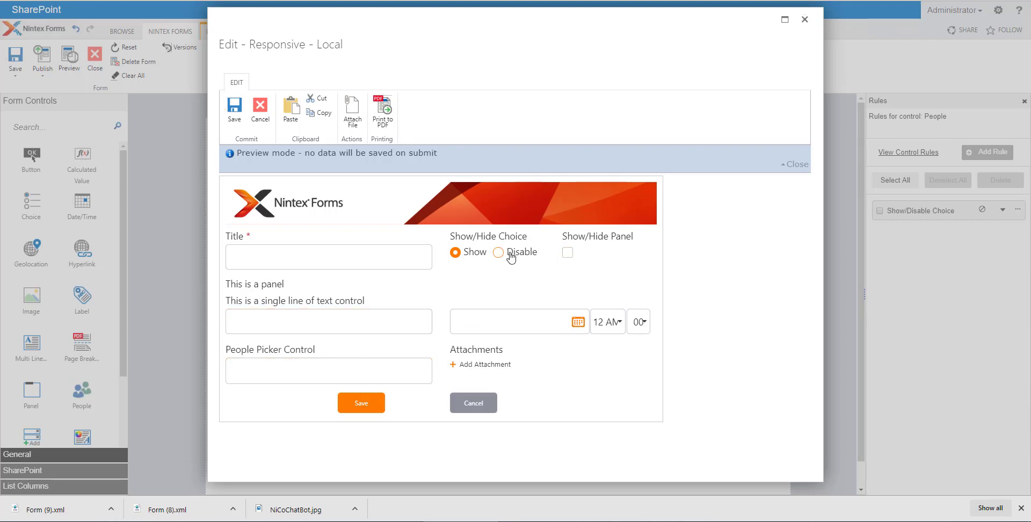
left_click(259, 111)
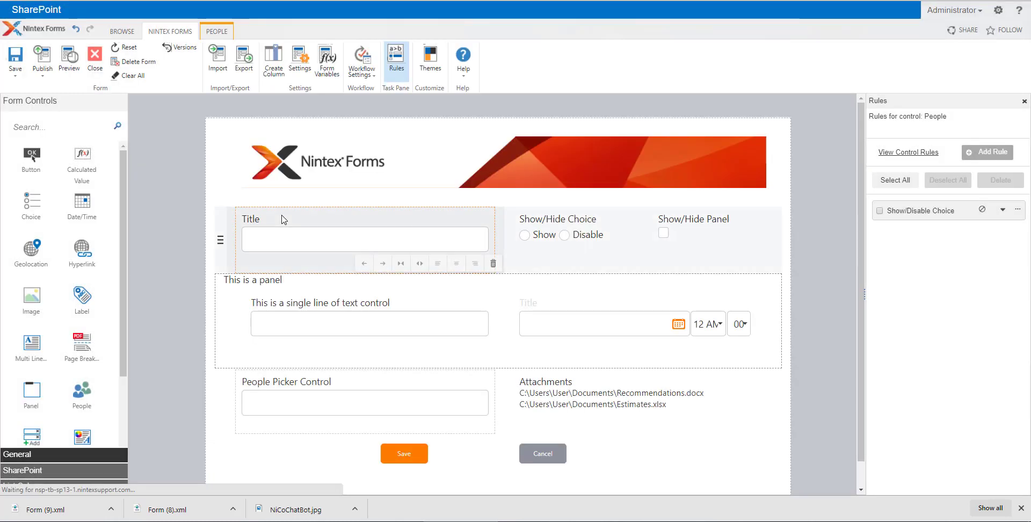